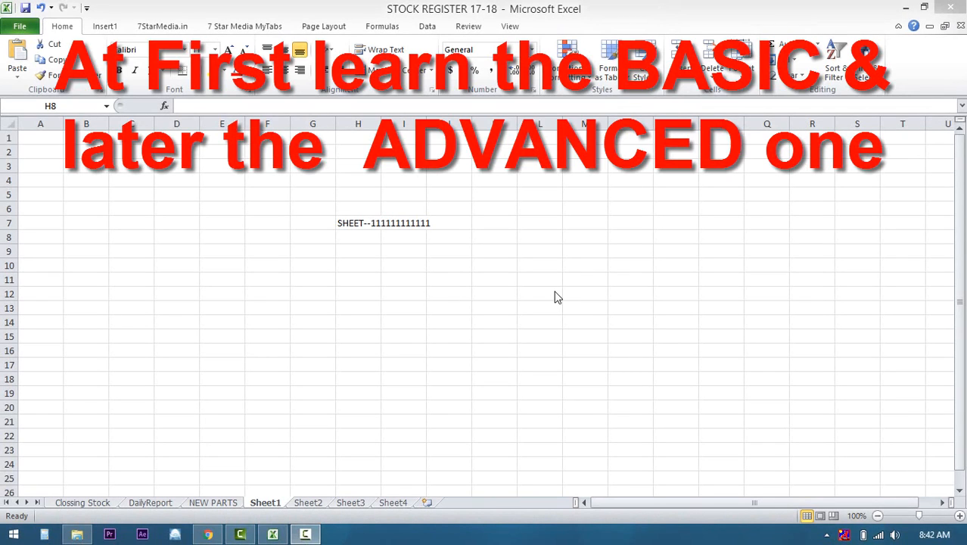
Look through the contents of Sheet2, Sheet3 and Sheet4, and return to Sheet1
click(358, 225)
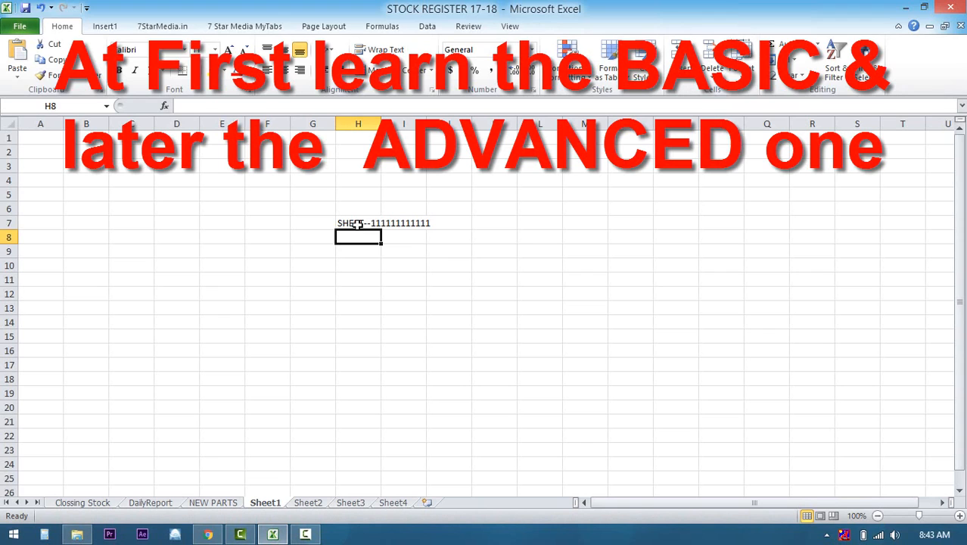
click(358, 225)
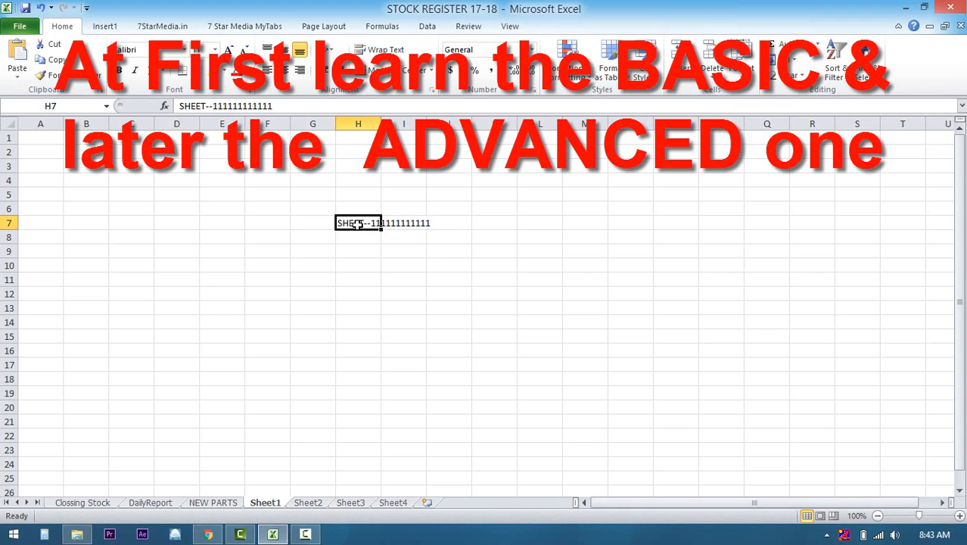
click(308, 502)
click(350, 503)
click(392, 502)
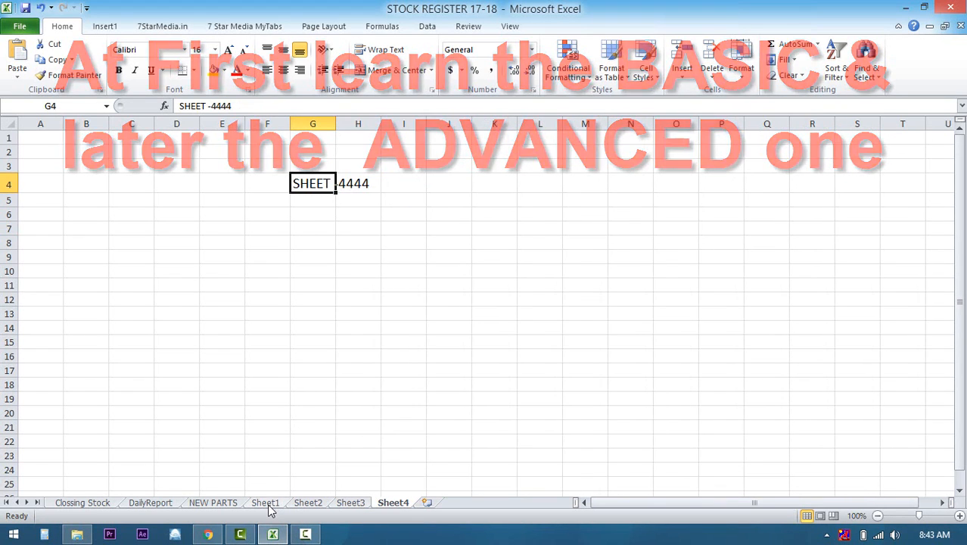
click(265, 503)
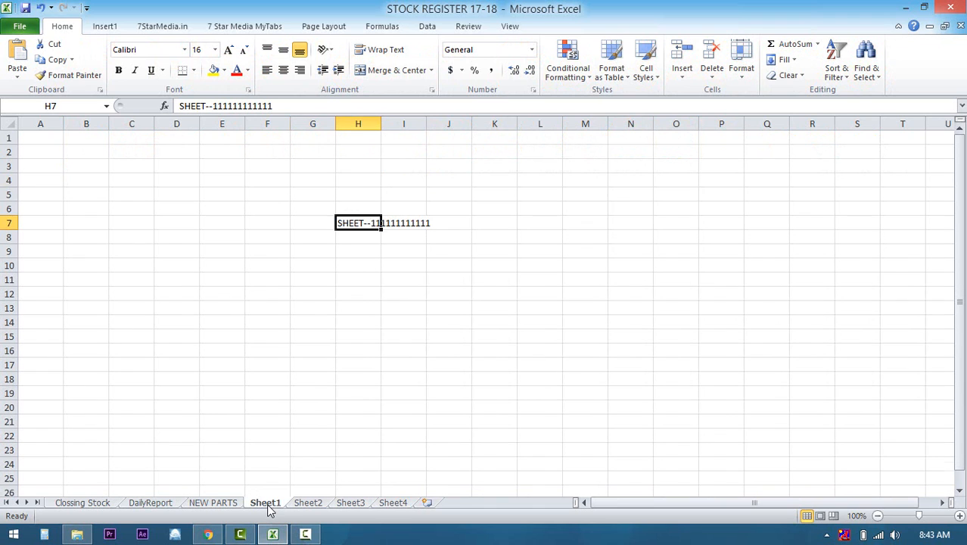
Insert a hyperlink in cell H7 of Sheet1 to the existing file bg.png in the Desktop folder
right_click(356, 225)
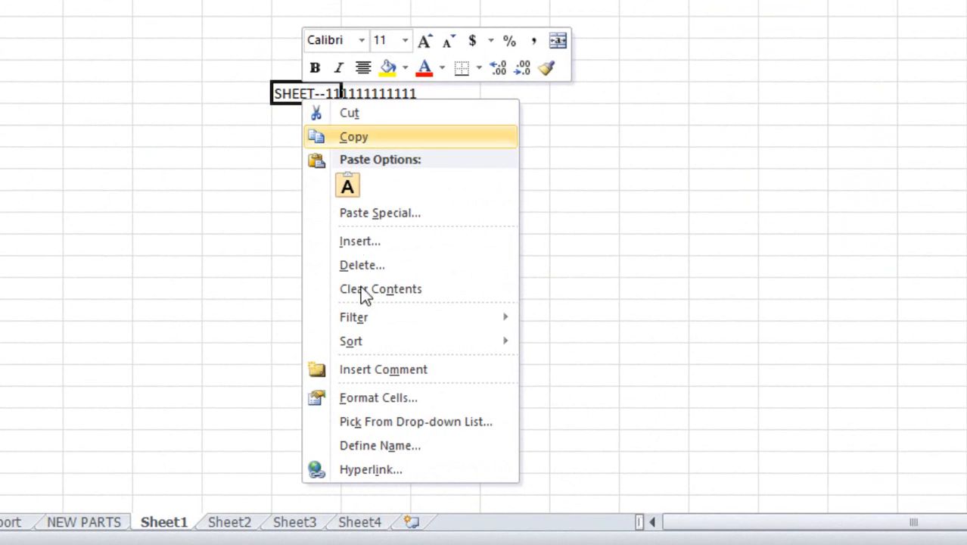
click(358, 470)
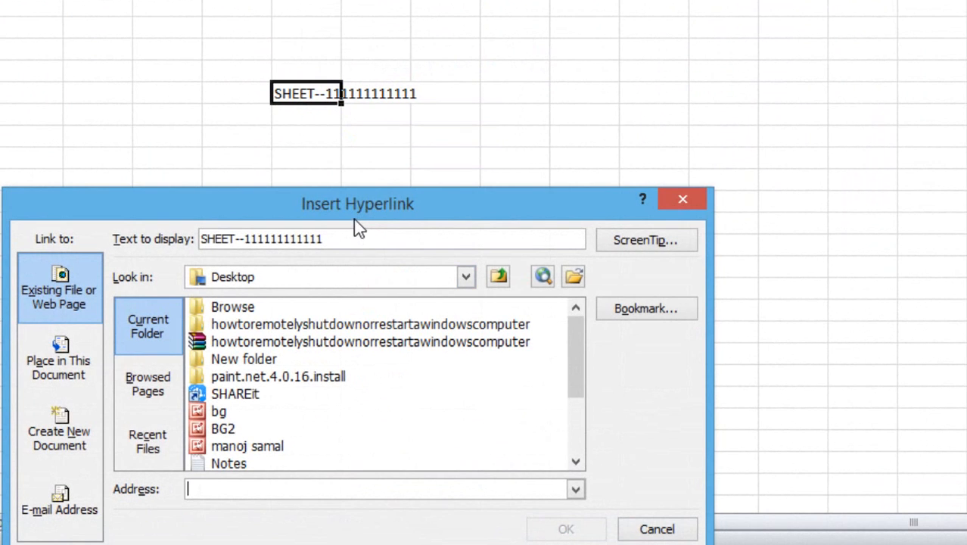
drag(353, 219, 389, 139)
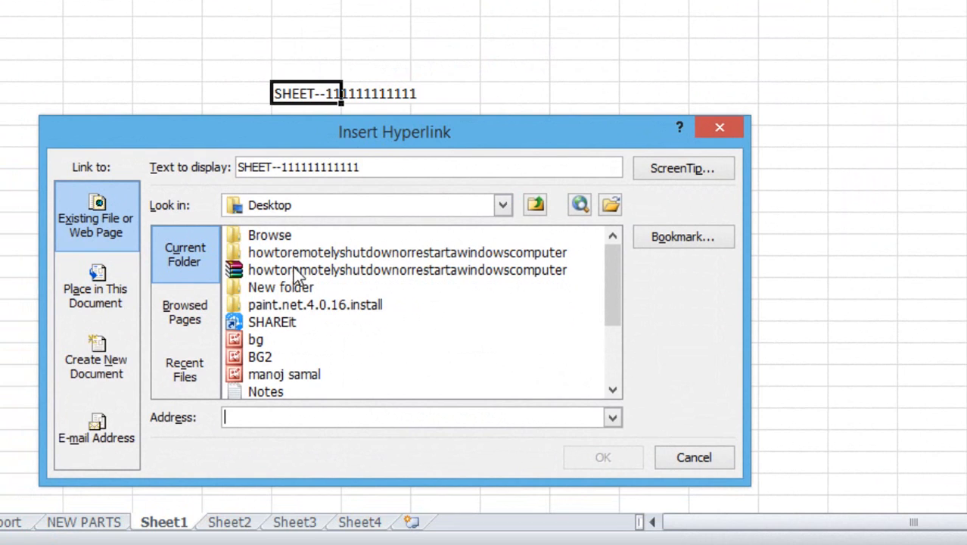
click(500, 207)
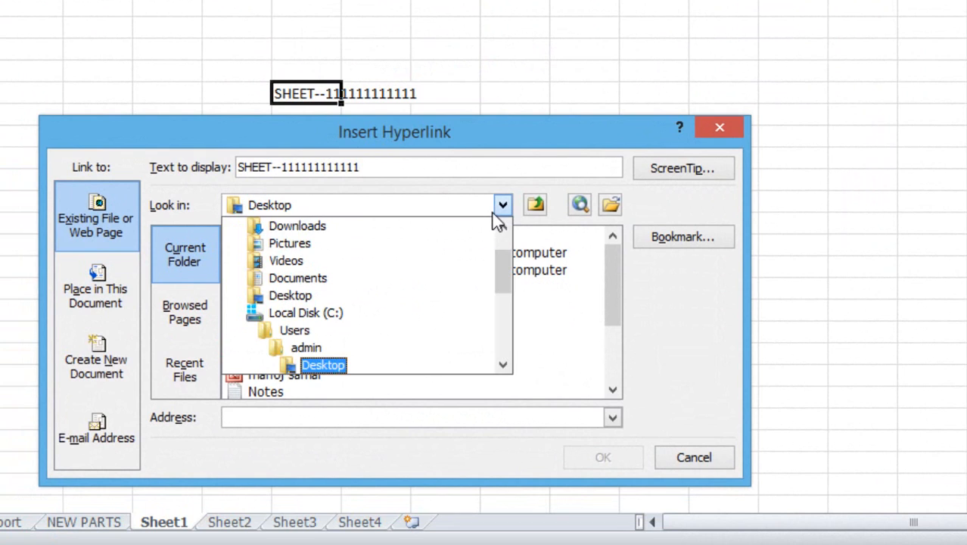
drag(507, 274, 501, 233)
click(522, 253)
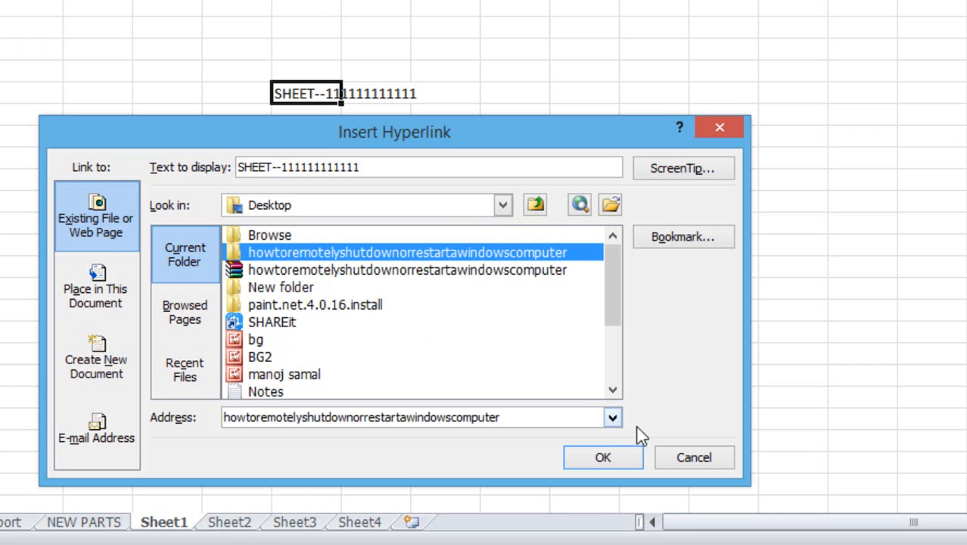
click(256, 342)
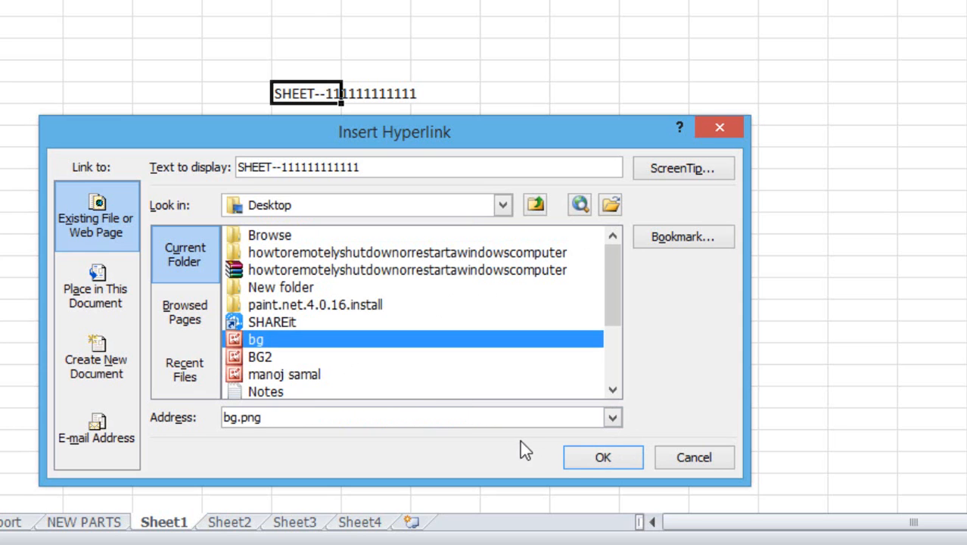
click(602, 459)
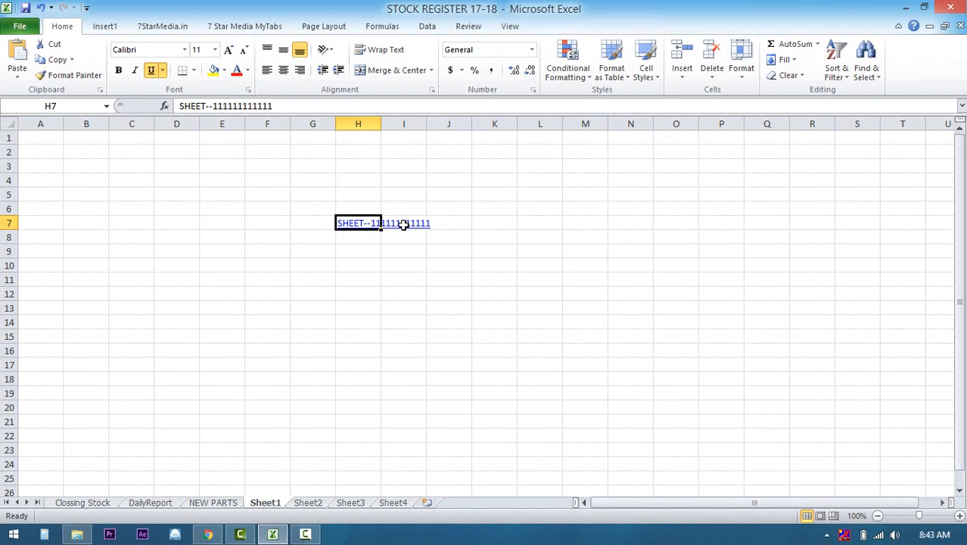
Test the H7 hyperlink by opening the linked picture, and close the picture viewer
click(391, 262)
click(362, 228)
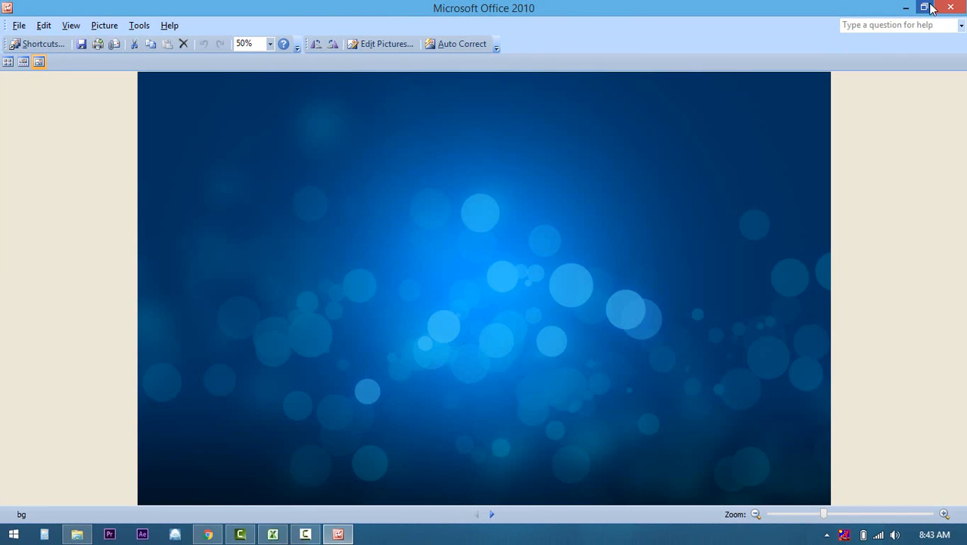
click(943, 7)
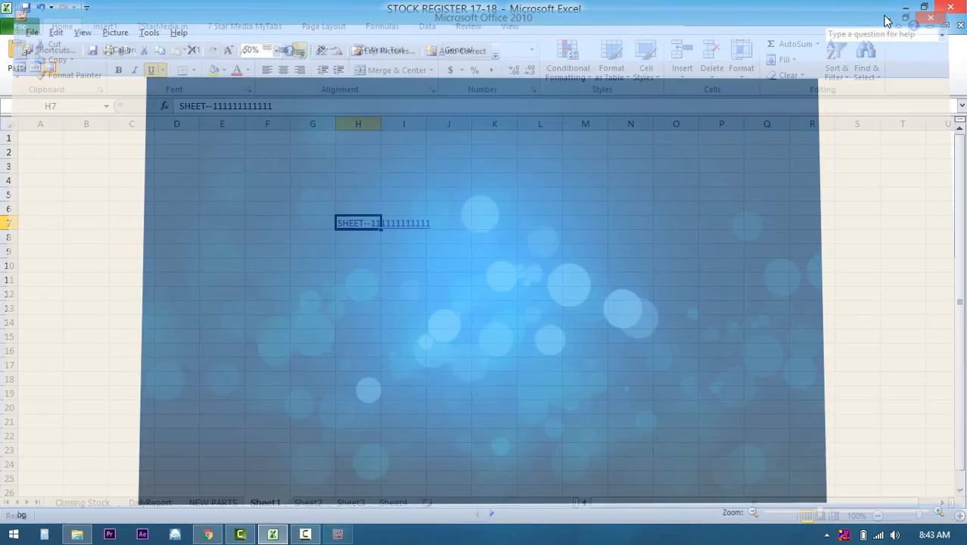
Fill cell H8 with the content of H7 and remove the hyperlink from the copy
click(371, 252)
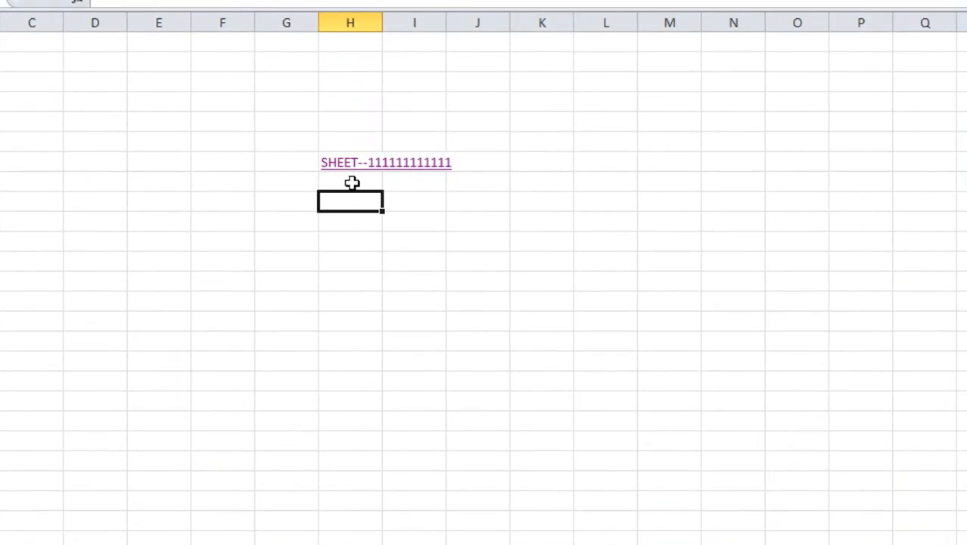
click(358, 239)
key(ctrl+d)
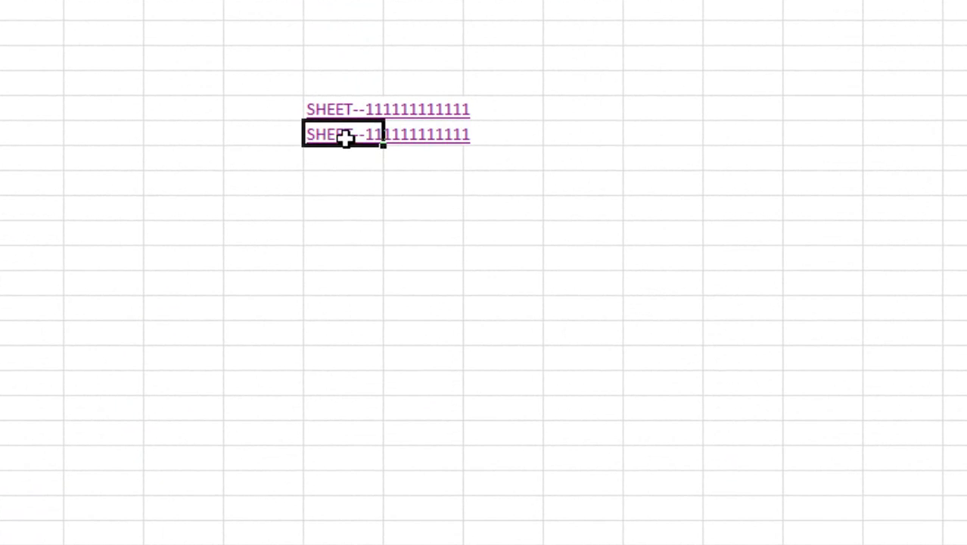
right_click(348, 138)
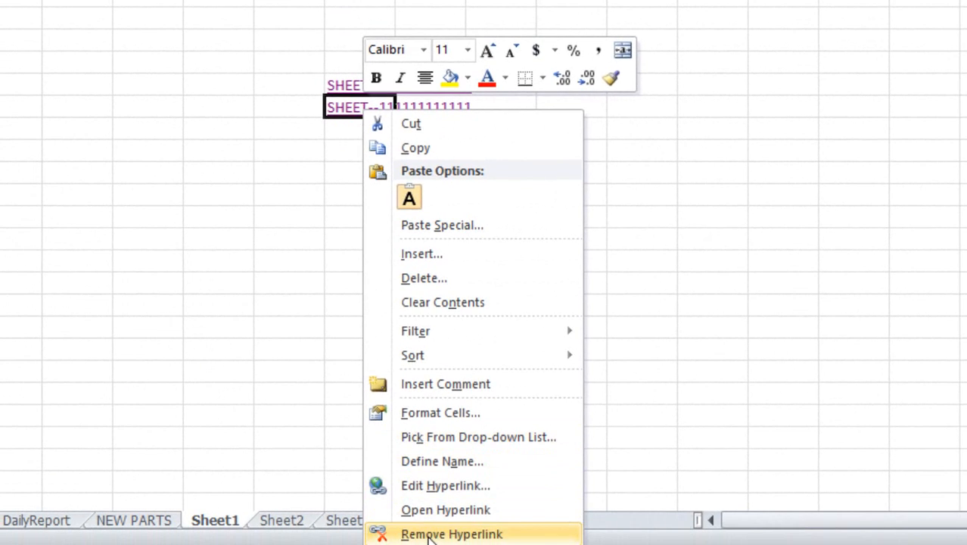
click(428, 534)
Insert a hyperlink in cell H8 to cell A1 of Sheet4 within this document
right_click(366, 111)
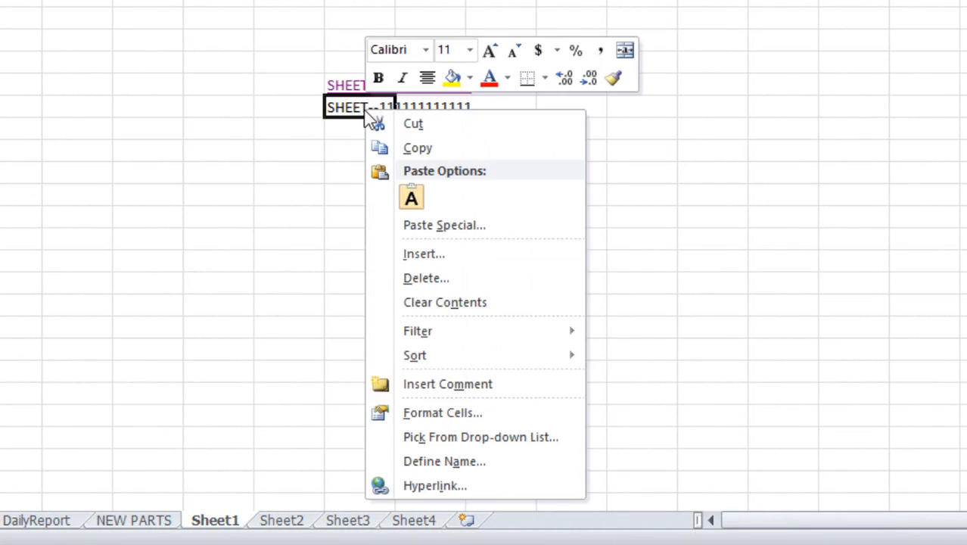
click(406, 491)
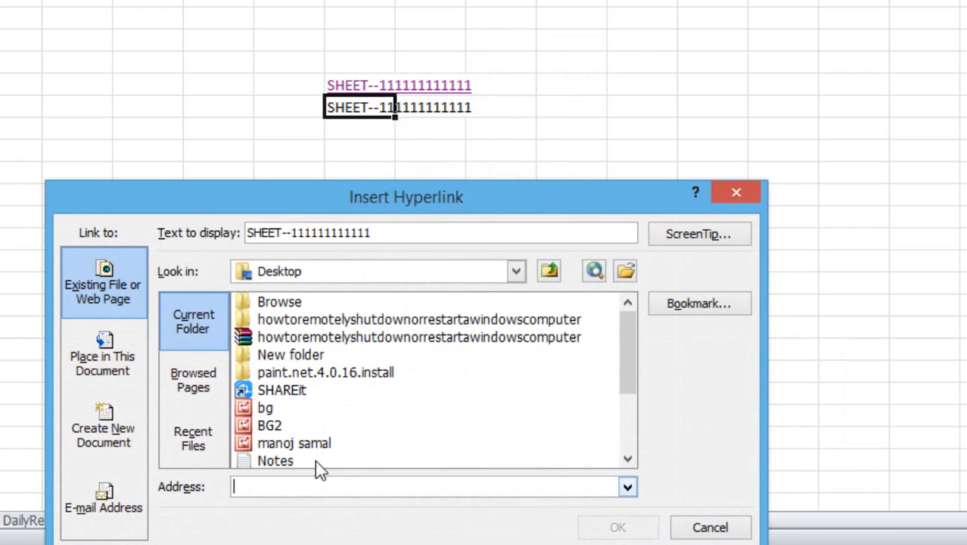
click(115, 363)
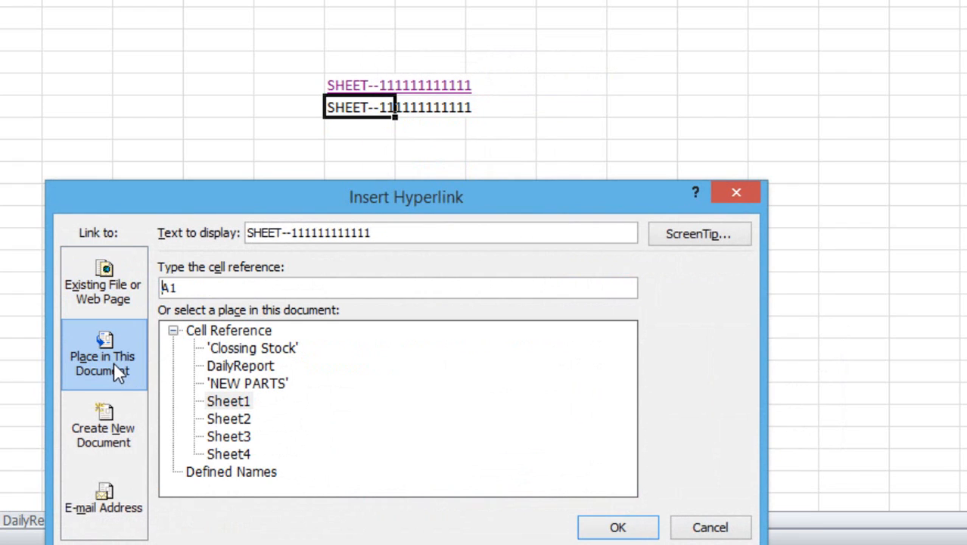
drag(393, 215, 488, 115)
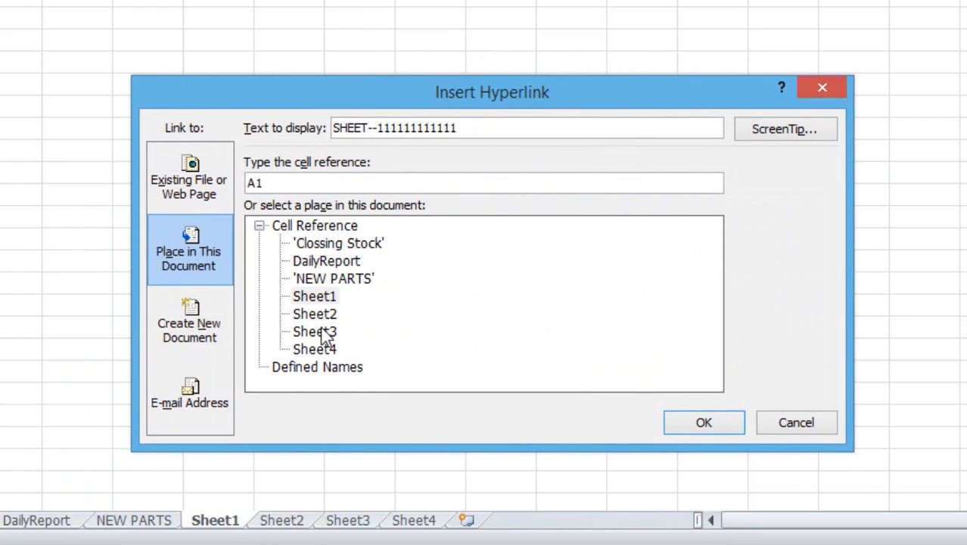
click(317, 349)
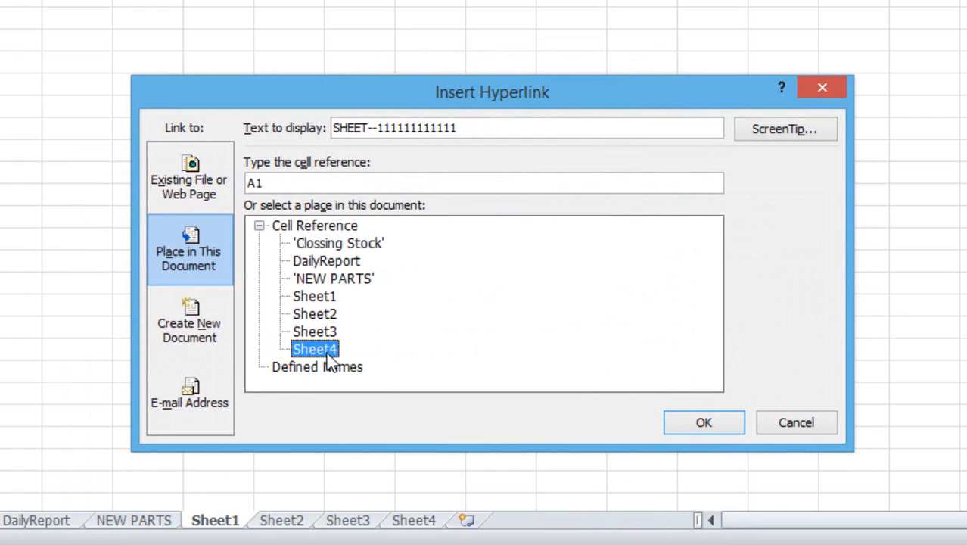
click(718, 423)
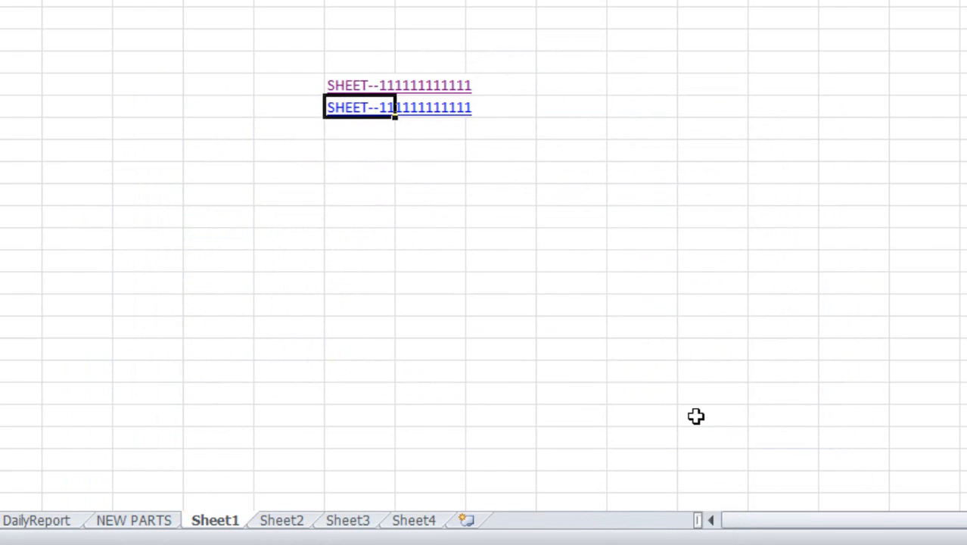
Follow the H8 link to Sheet4 and hyperlink its cell G4 to cell A1 of Sheet1
click(438, 164)
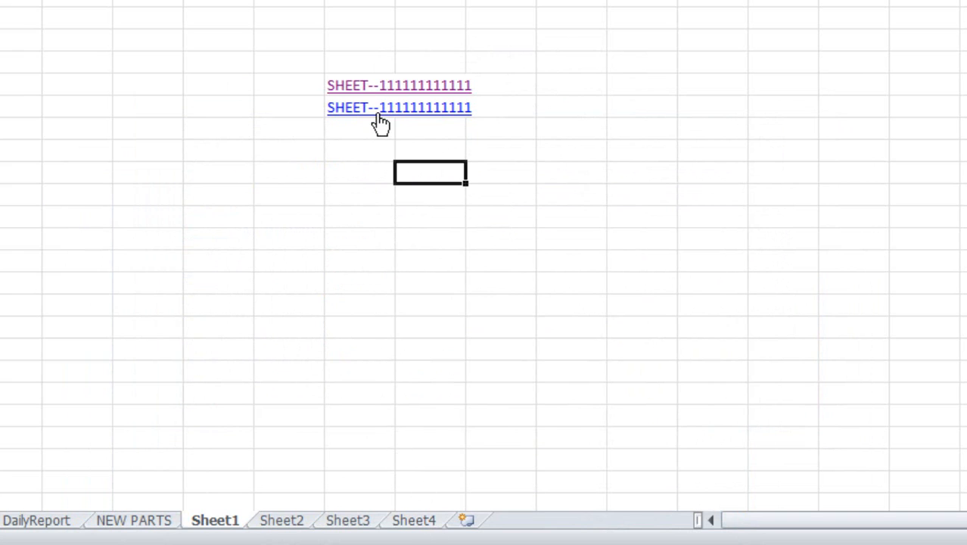
click(376, 122)
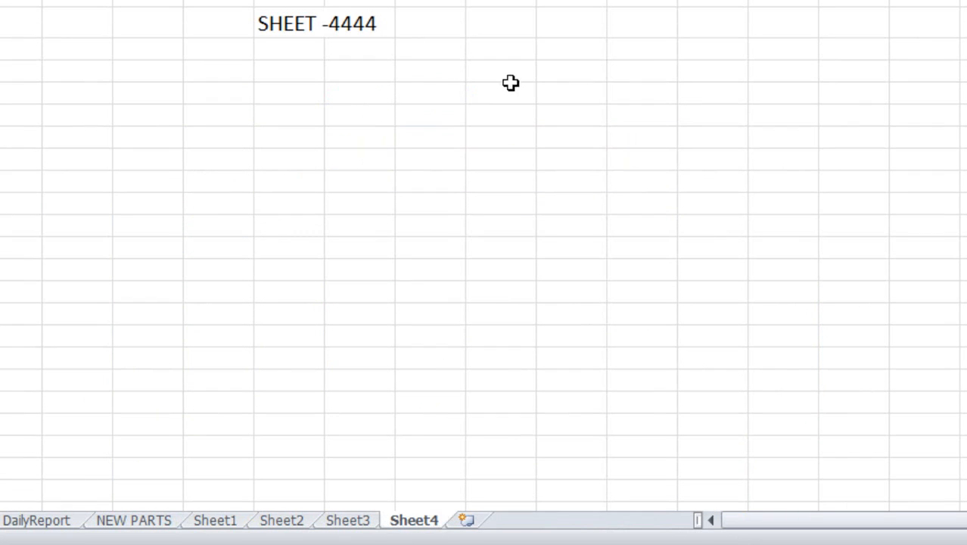
click(326, 33)
right_click(325, 33)
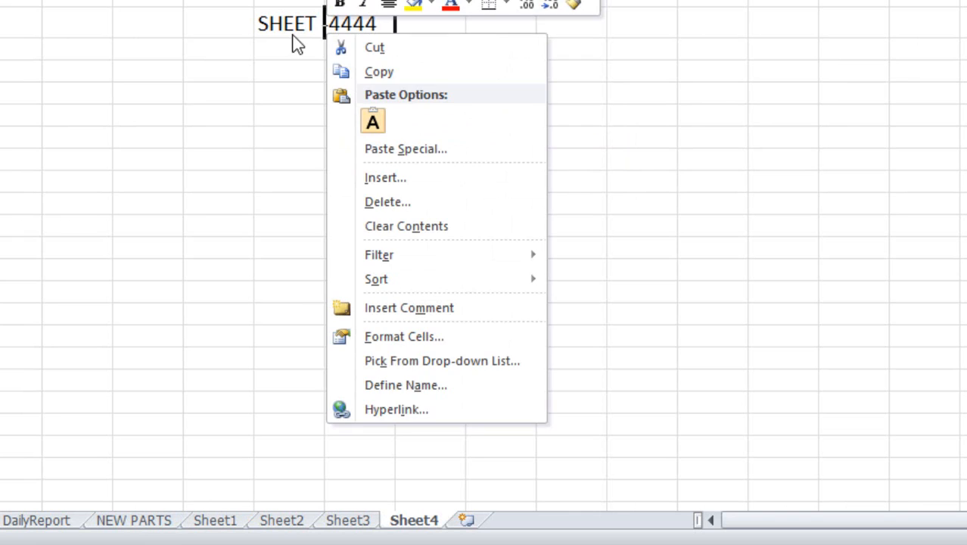
right_click(287, 30)
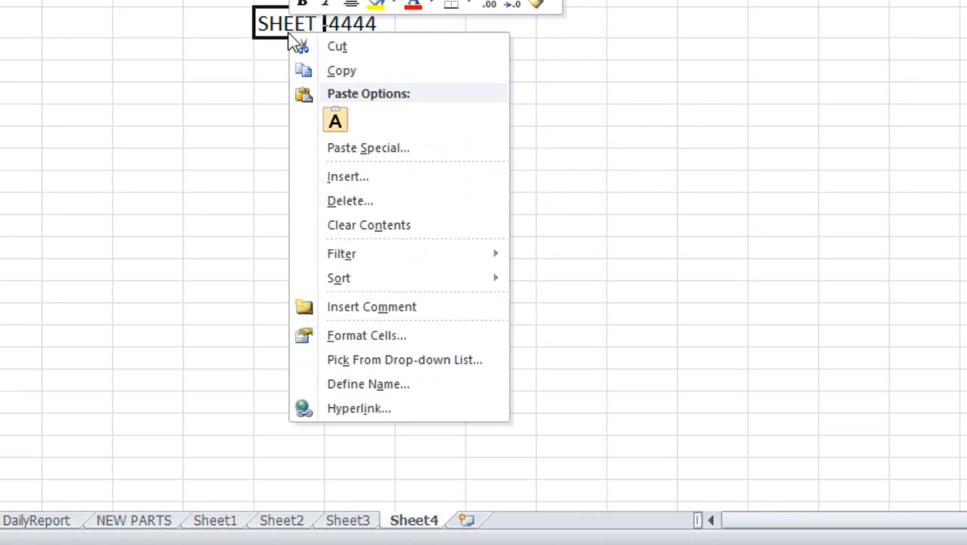
click(350, 409)
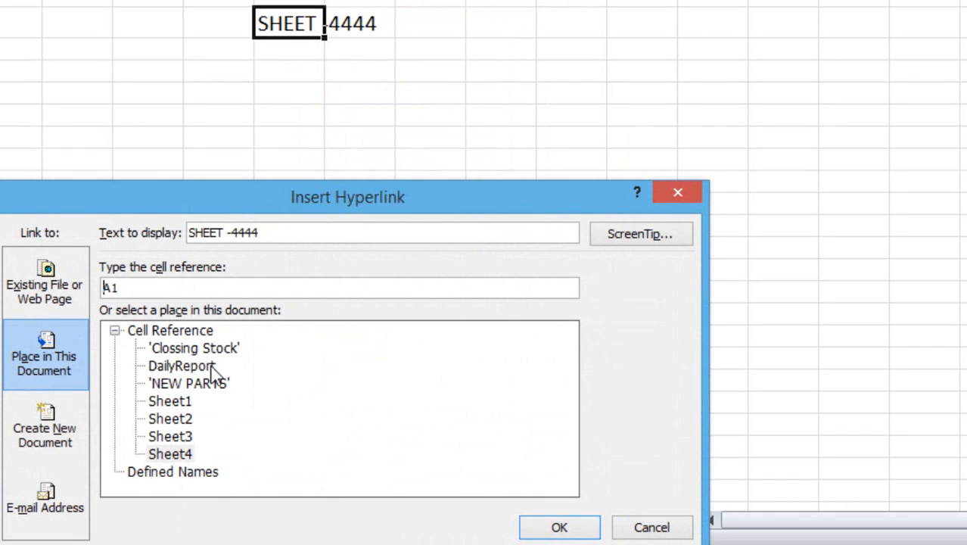
click(175, 401)
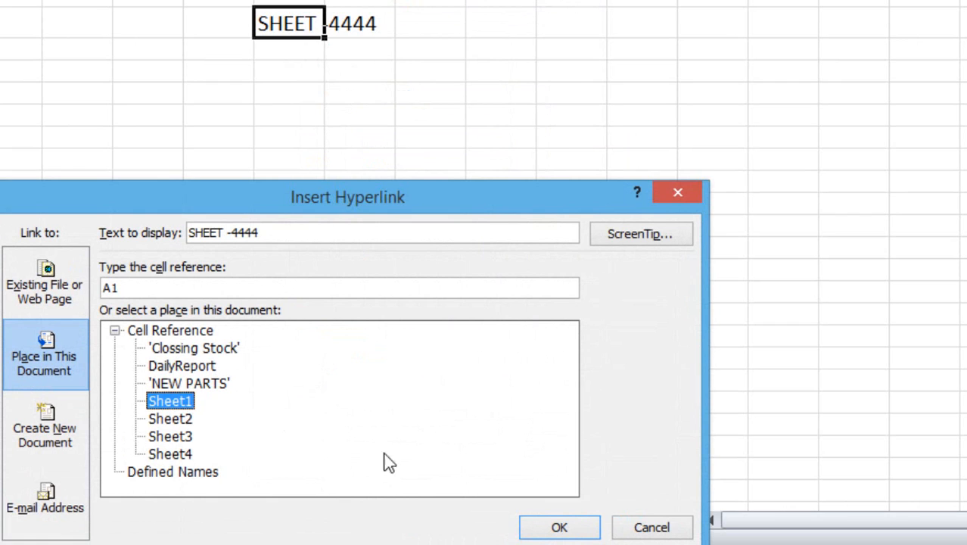
click(557, 528)
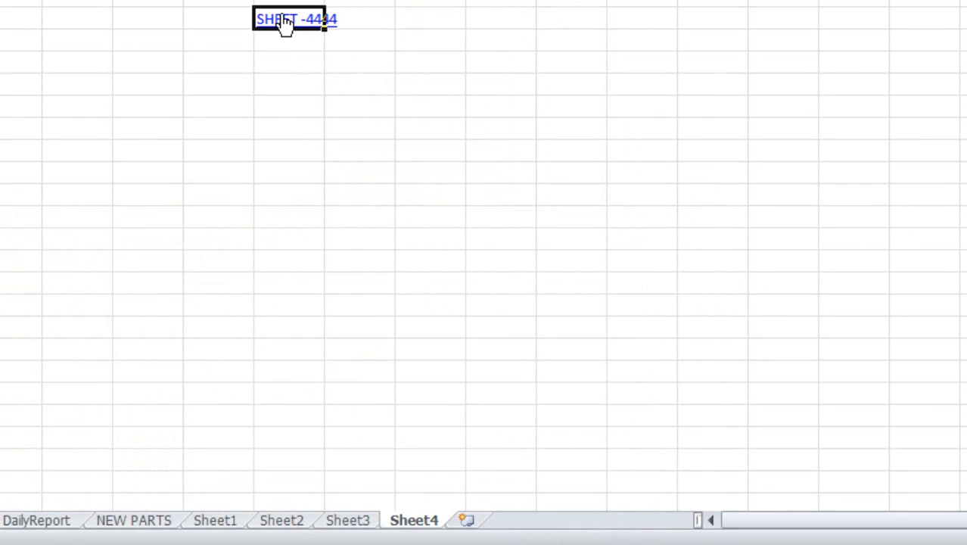
Test the links between Sheet4 and Sheet1 in both directions, ending on Sheet1
click(284, 20)
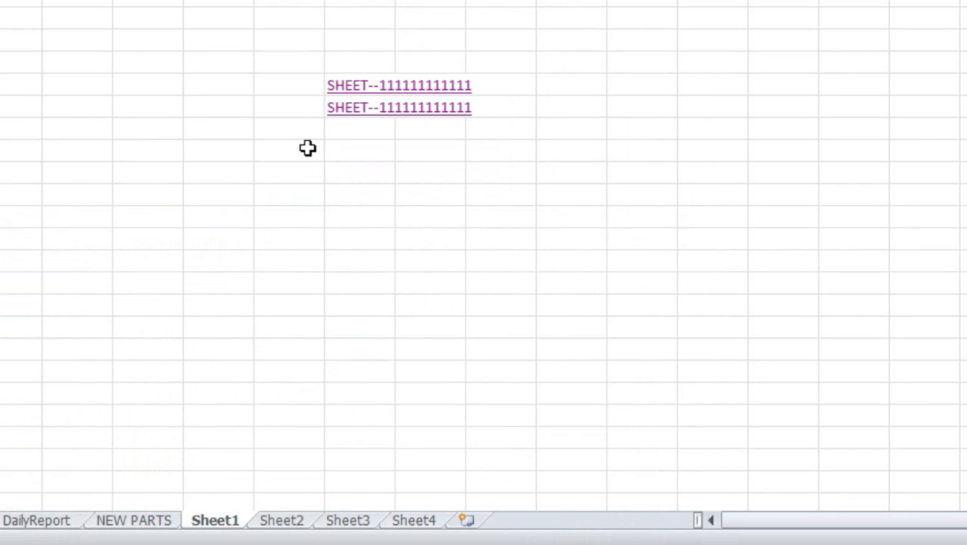
click(360, 117)
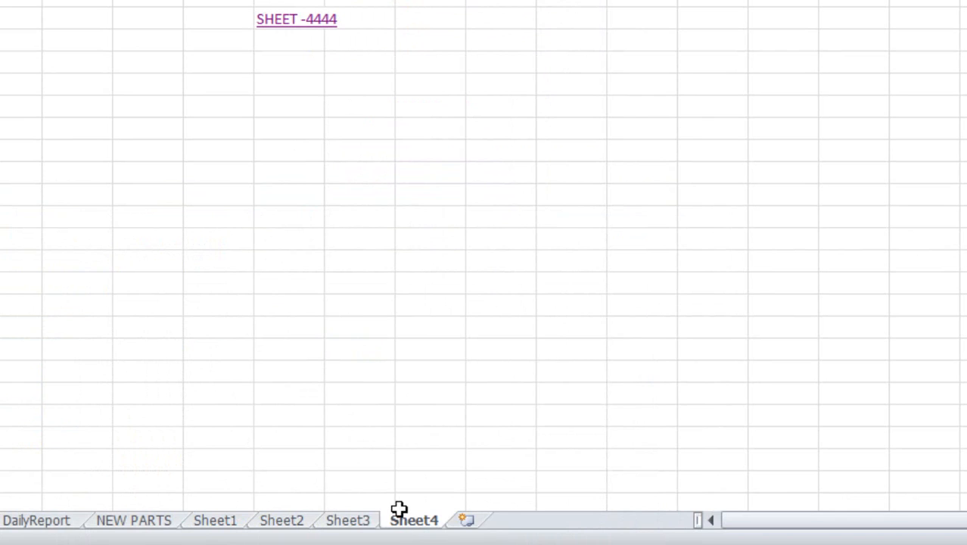
click(301, 20)
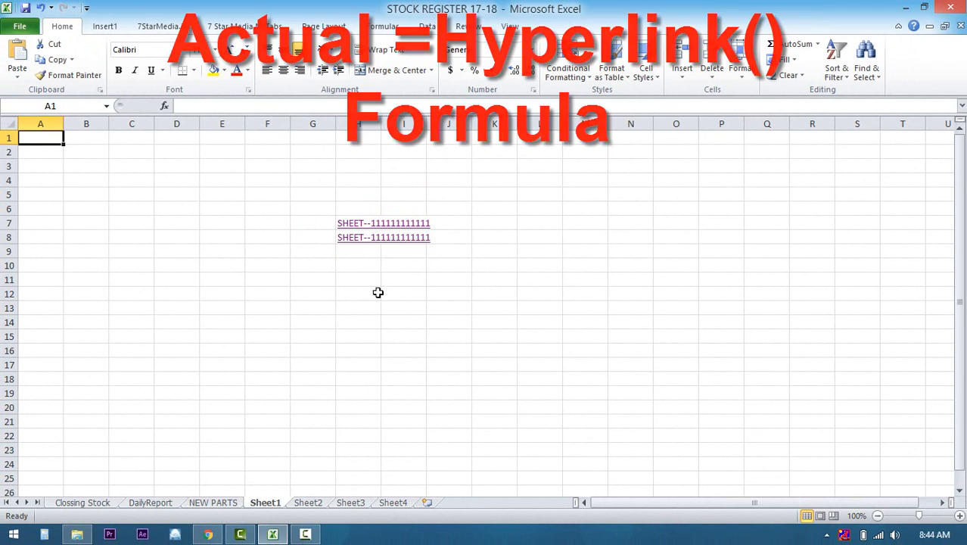
Enter the text "I want to come here" in cell AB3 of Sheet4 as the link destination
click(354, 281)
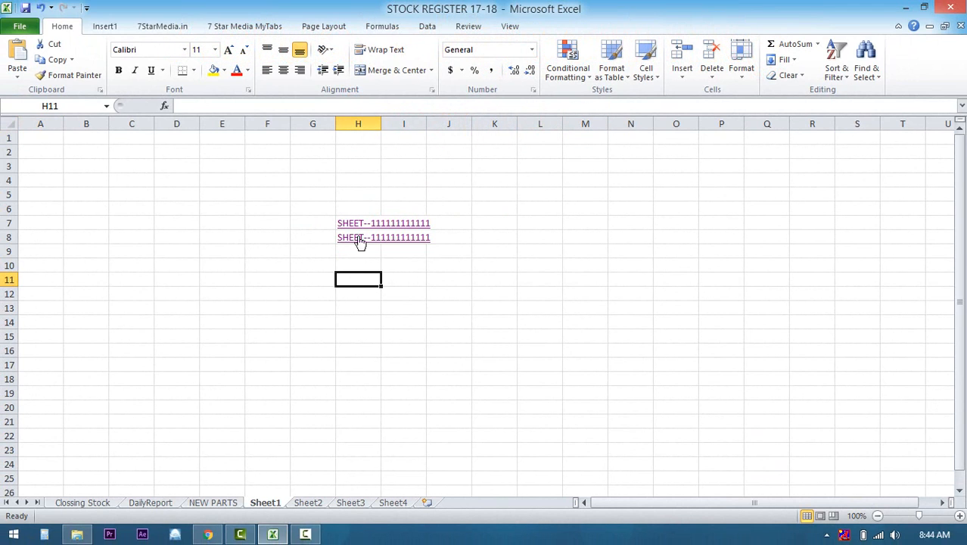
click(392, 502)
drag(634, 502, 699, 499)
click(943, 502)
click(943, 502)
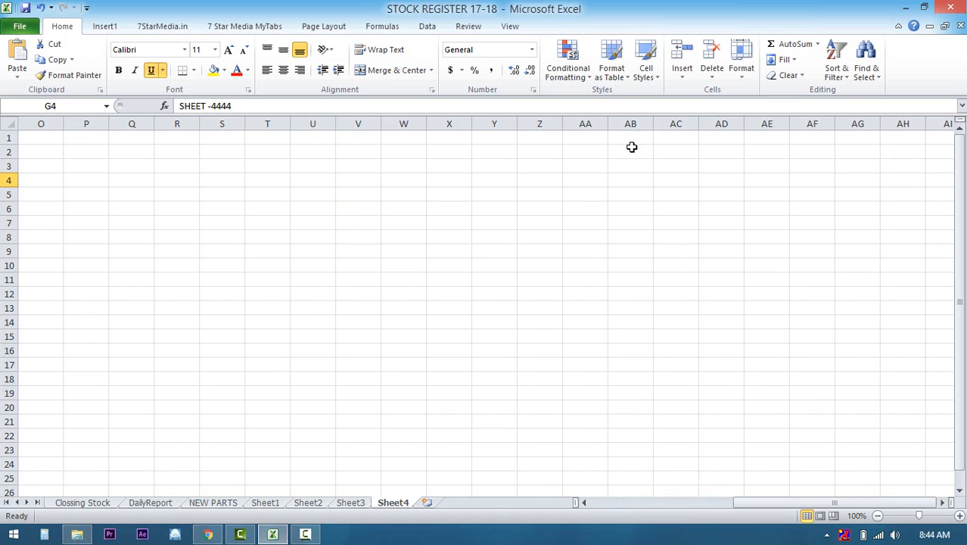
click(634, 171)
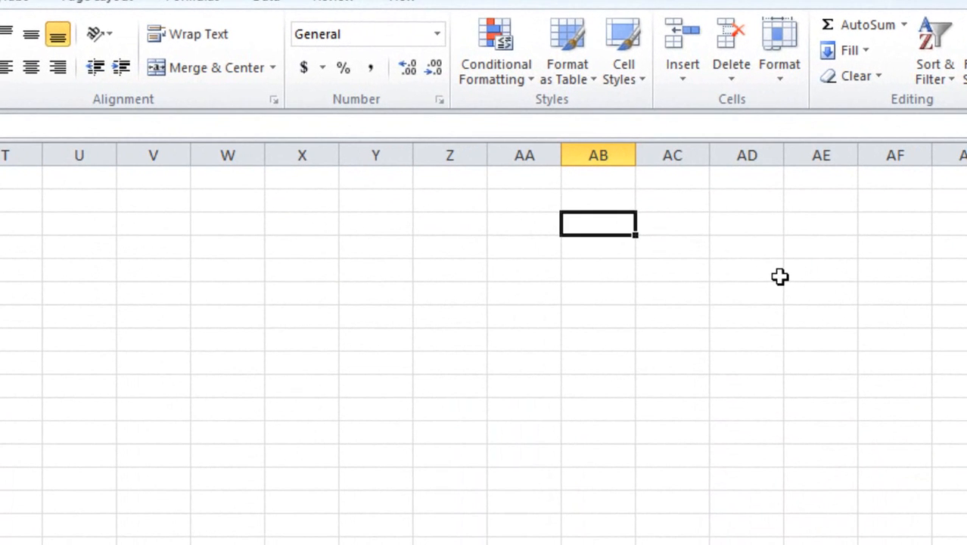
text(I want to )
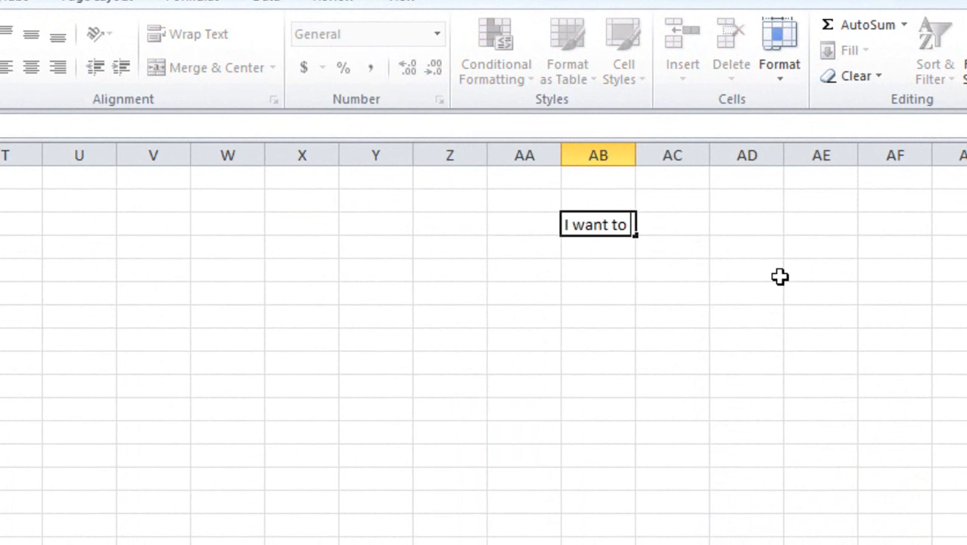
text(come here)
key(Return)
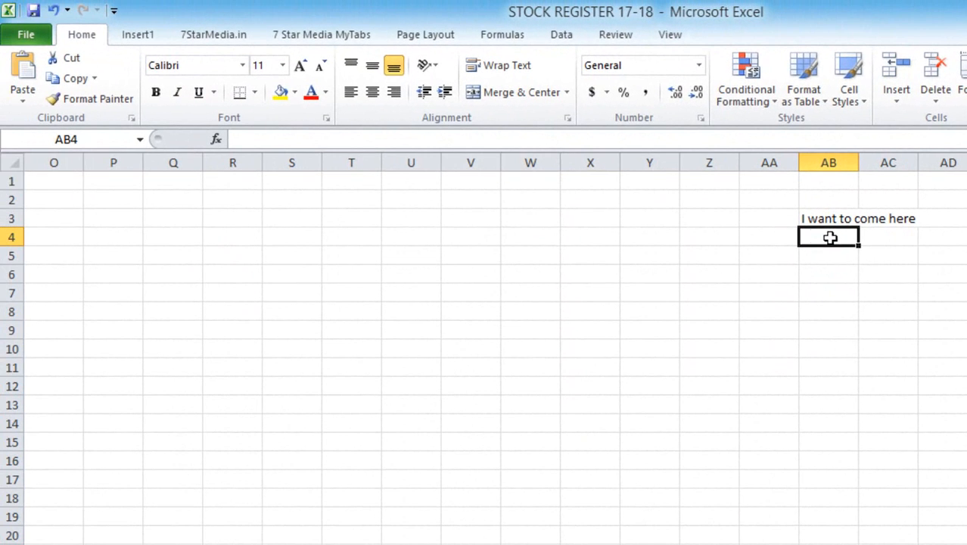
Copy the cell address AB4 as text and paste it into cell AB5 of Sheet4
click(89, 144)
key(ctrl+c)
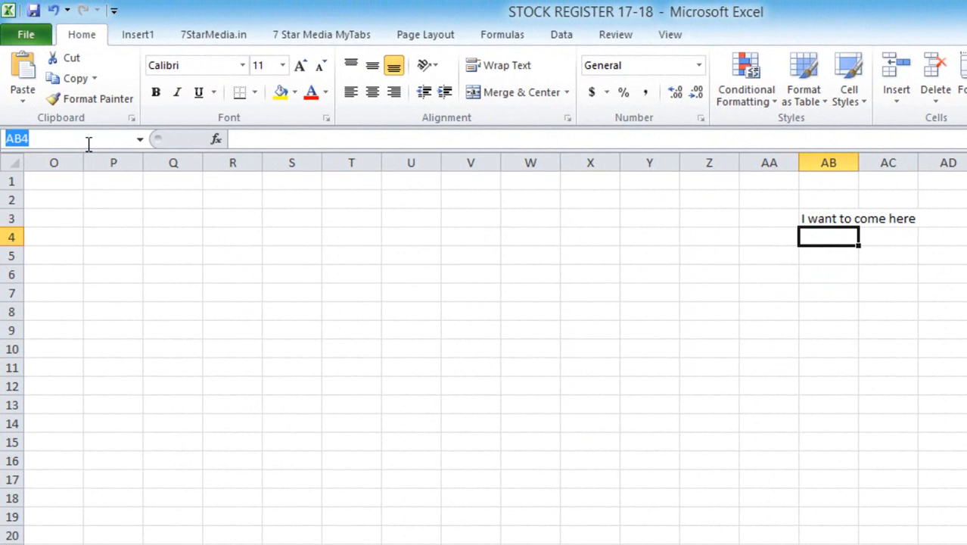
click(836, 257)
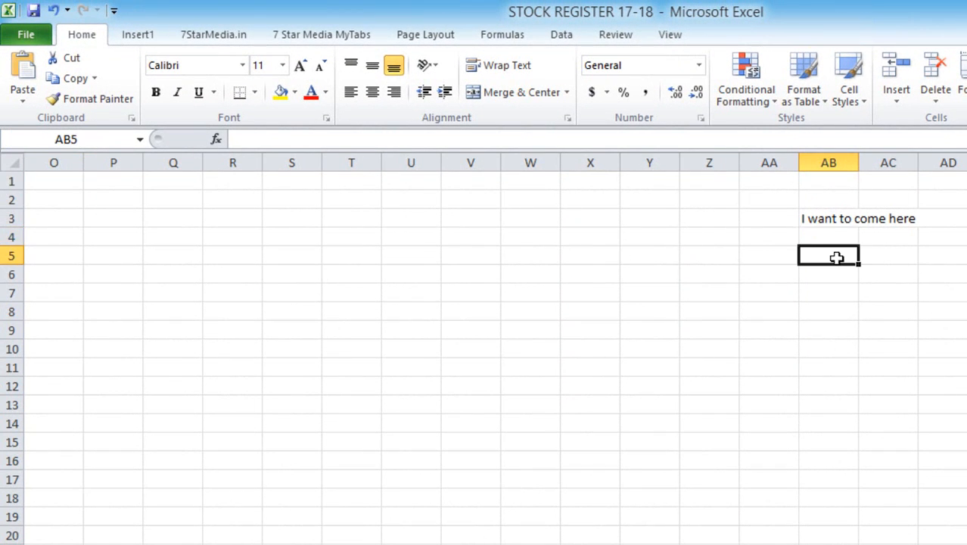
key(ctrl+v)
click(833, 289)
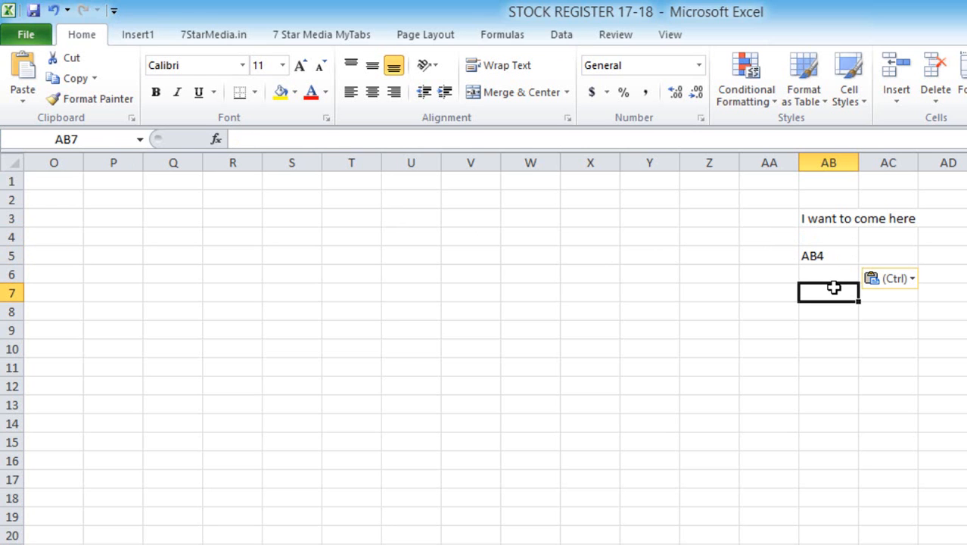
click(835, 262)
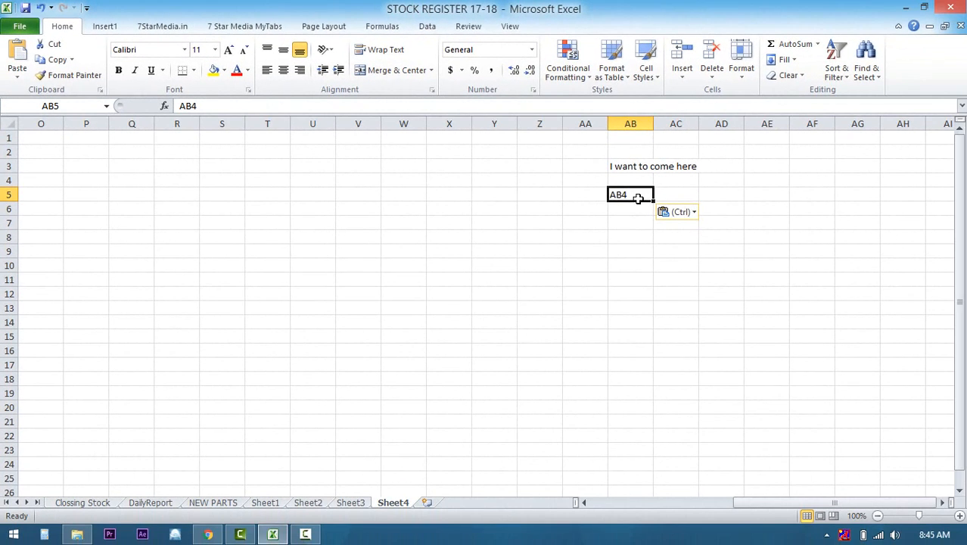
Start a HYPERLINK function in cell H11 of Sheet1 and set its link location to Sheet4!AB5
drag(749, 504, 817, 504)
click(266, 502)
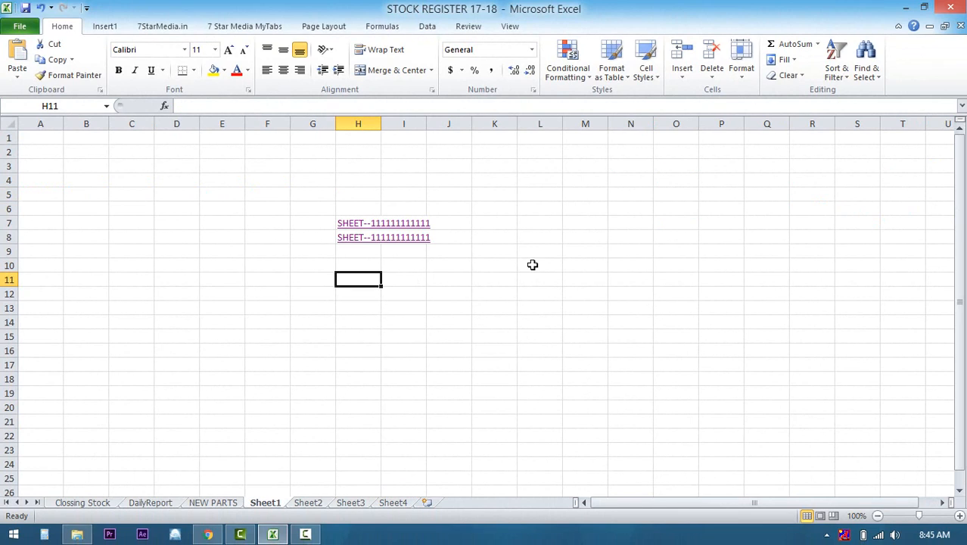
key(BackSpace)
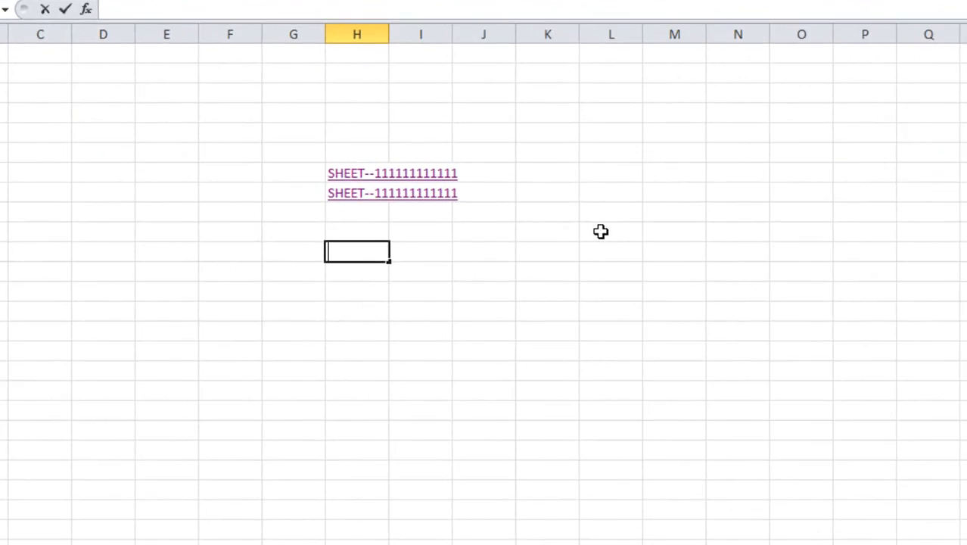
text(=hy)
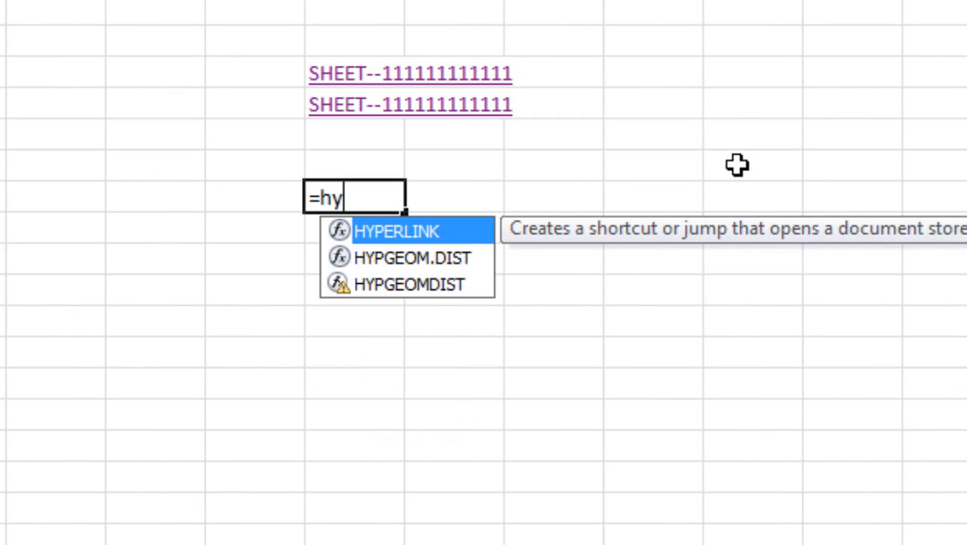
key(Tab)
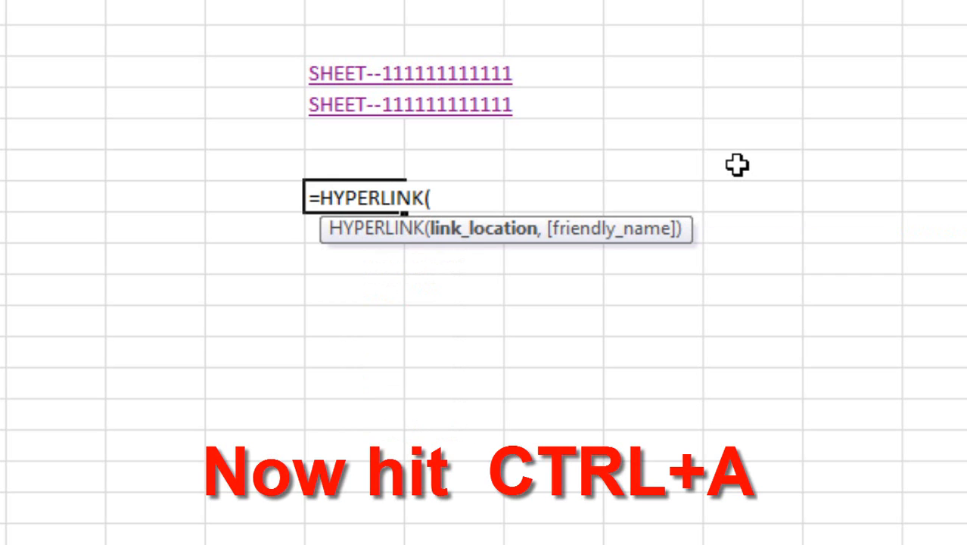
key(ctrl+a)
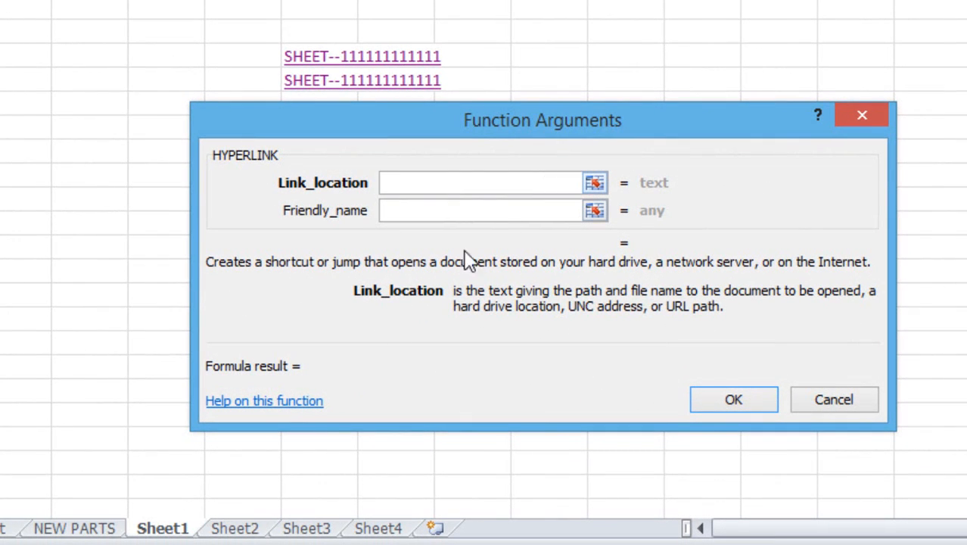
click(380, 530)
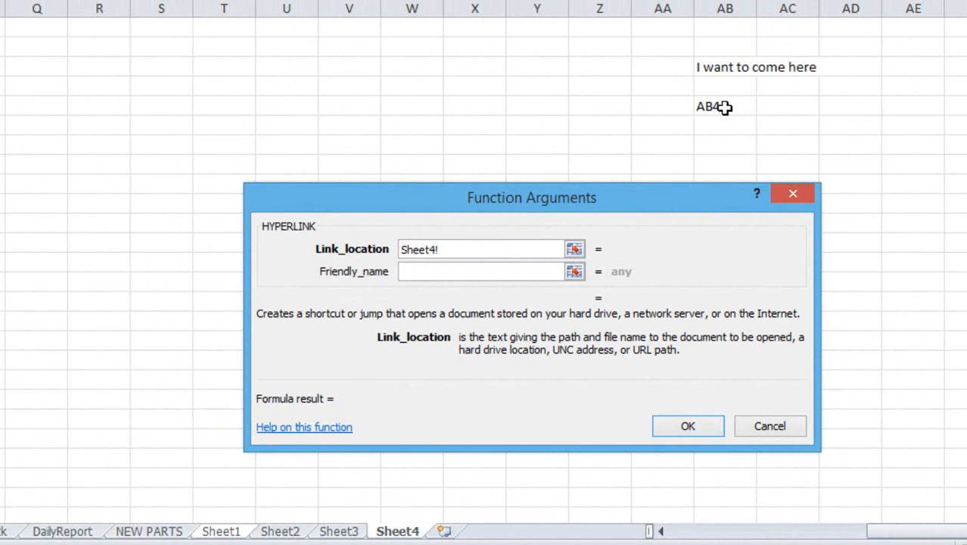
text(AB5)
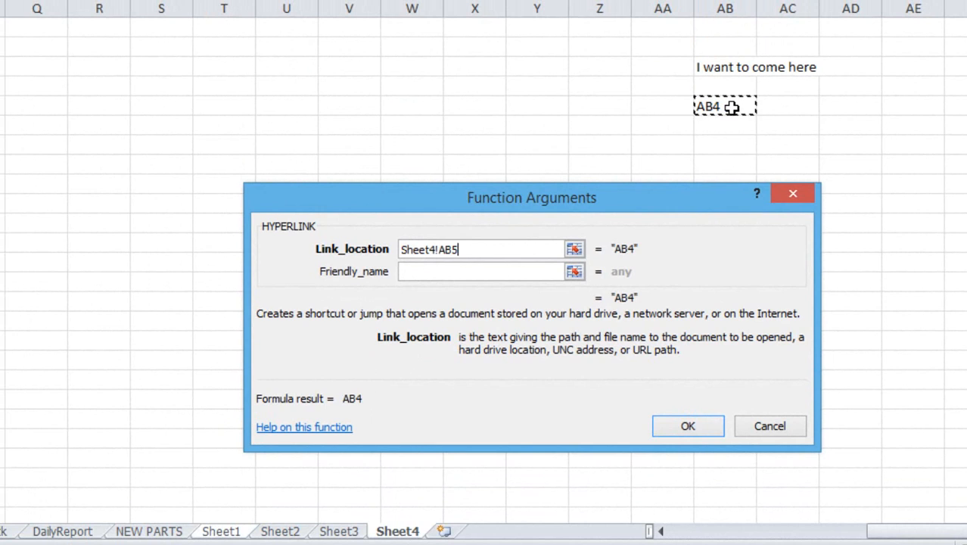
Set the HYPERLINK function's friendly name to "Click Here" and finish the formula
click(518, 274)
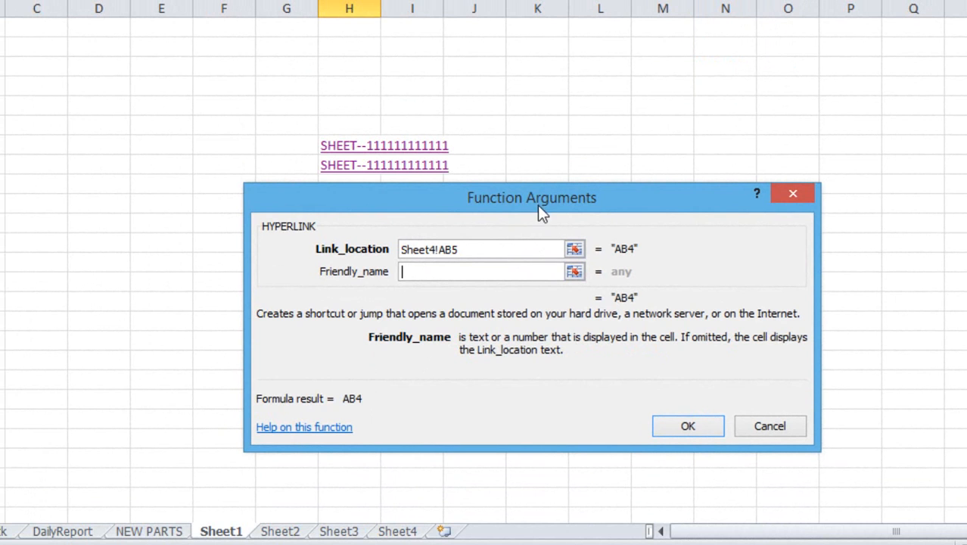
drag(539, 209, 880, 214)
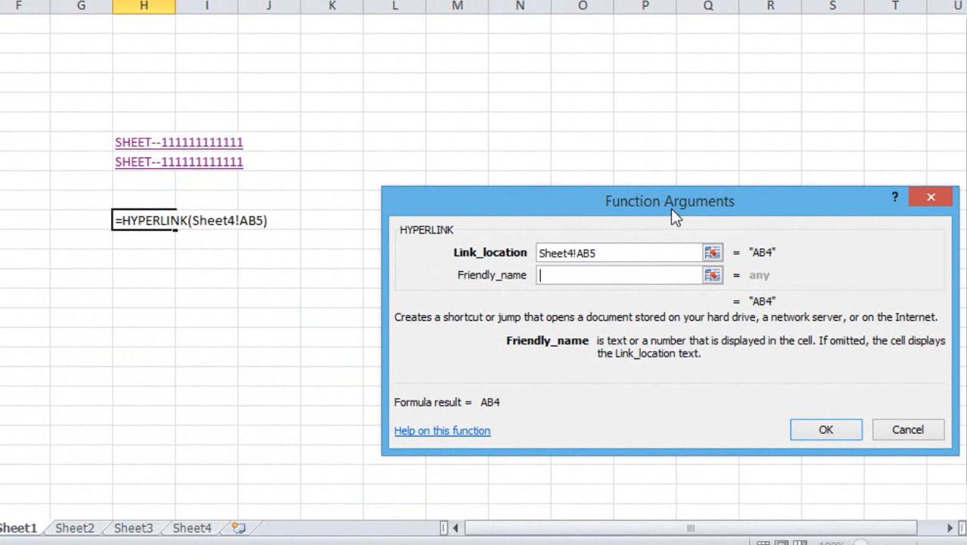
text(Clic)
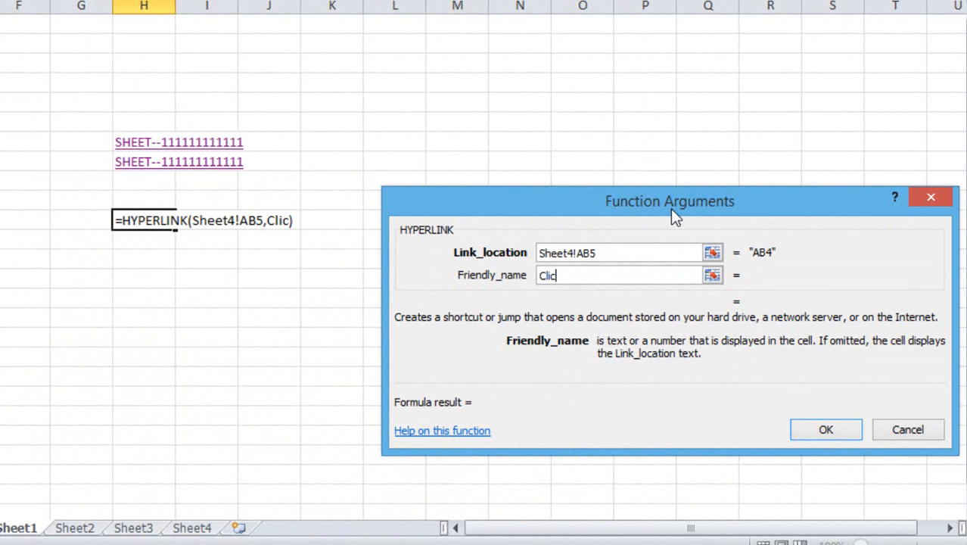
text(k Here)
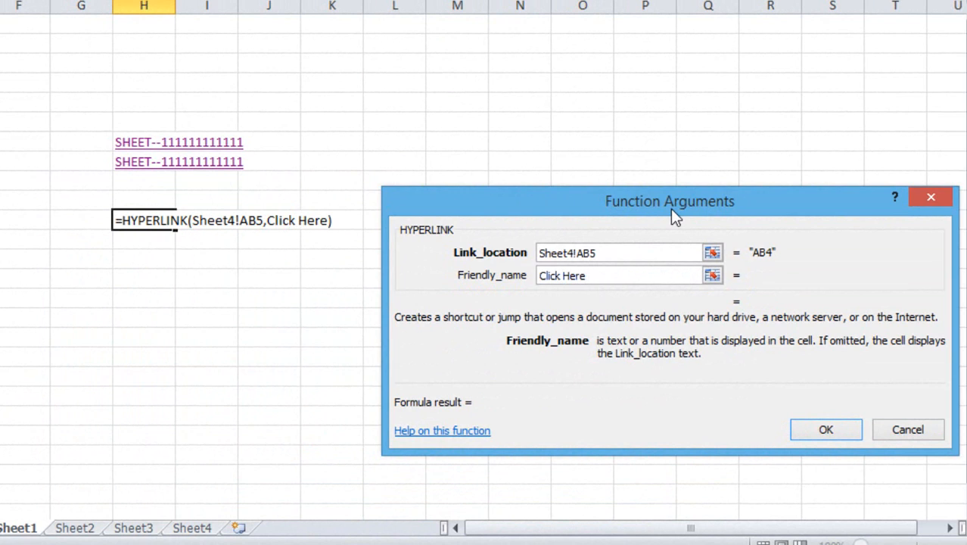
click(793, 433)
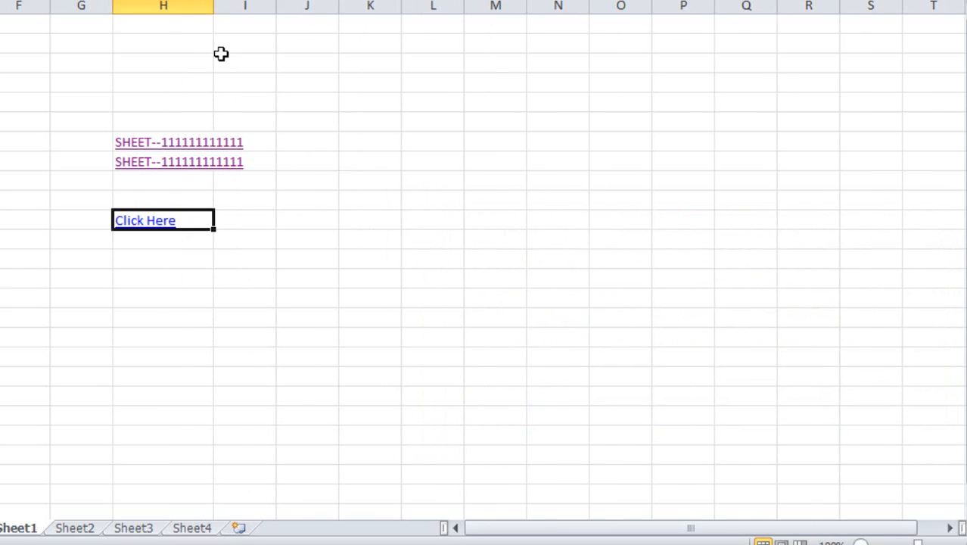
Test the "Click Here" link in H11, continuing past the security notice
click(164, 240)
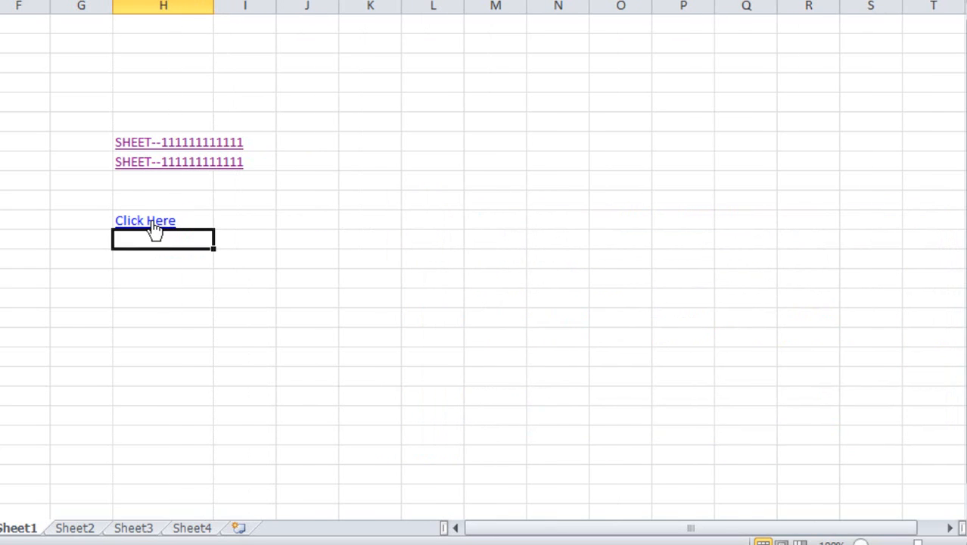
click(153, 225)
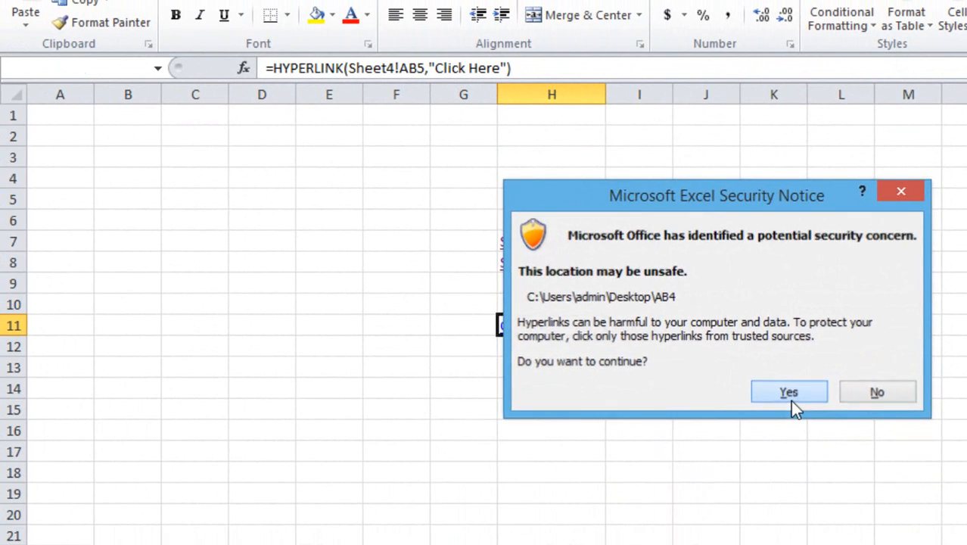
click(791, 393)
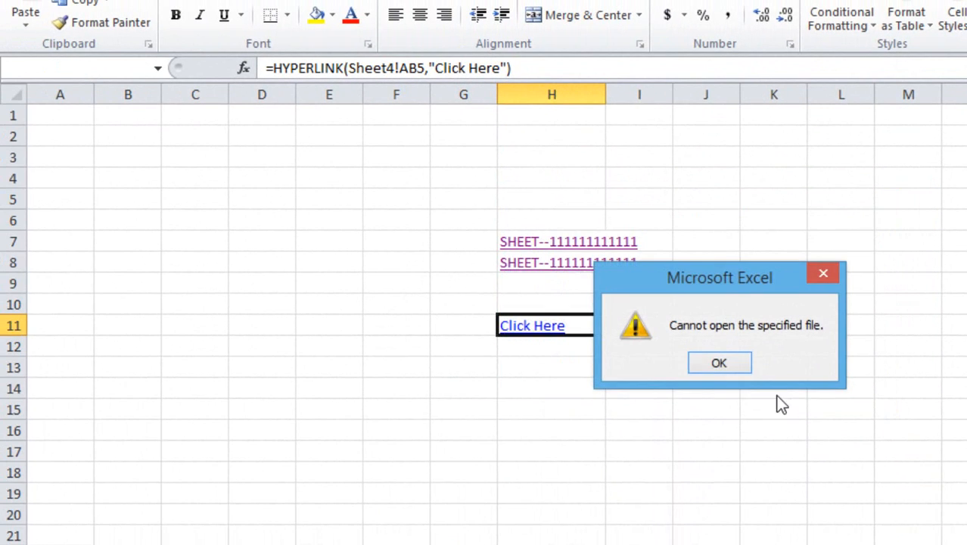
click(718, 362)
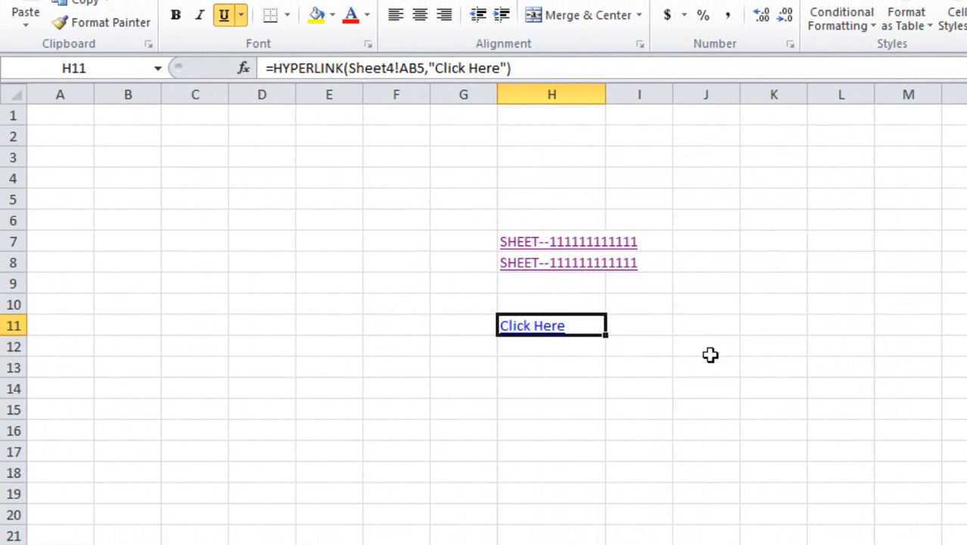
Change the H11 formula to =HYPERLINK("#'Sheet4'!AB5","Click Here") and follow the link to Sheet4
click(349, 62)
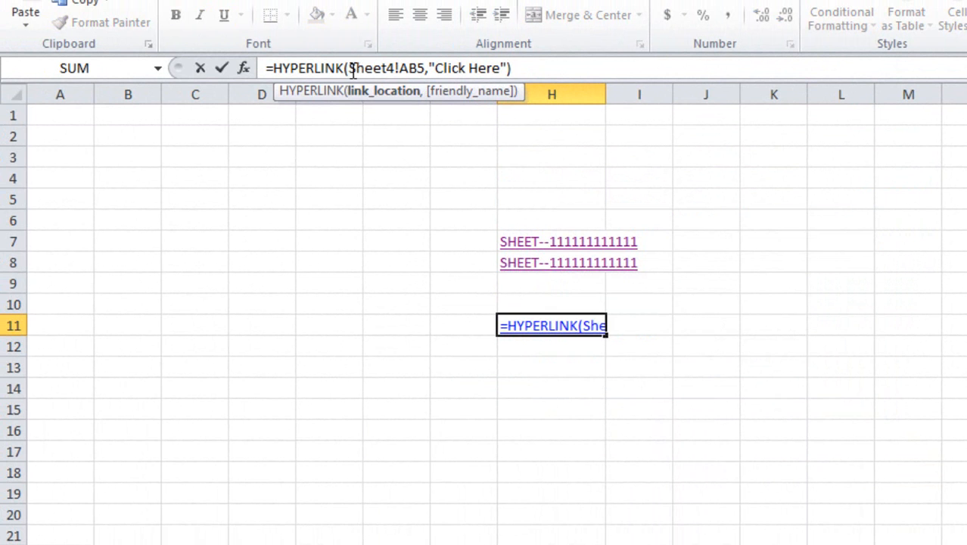
text(#)
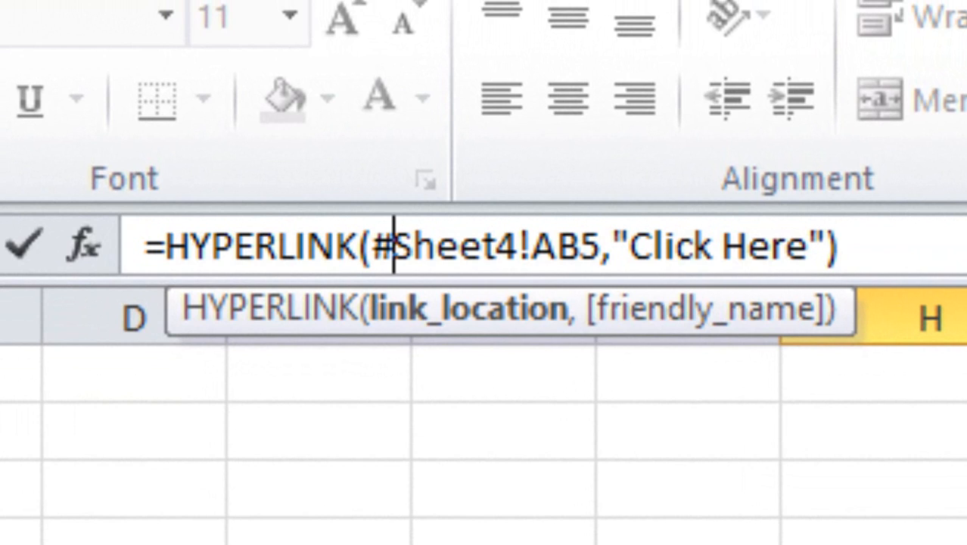
text(')
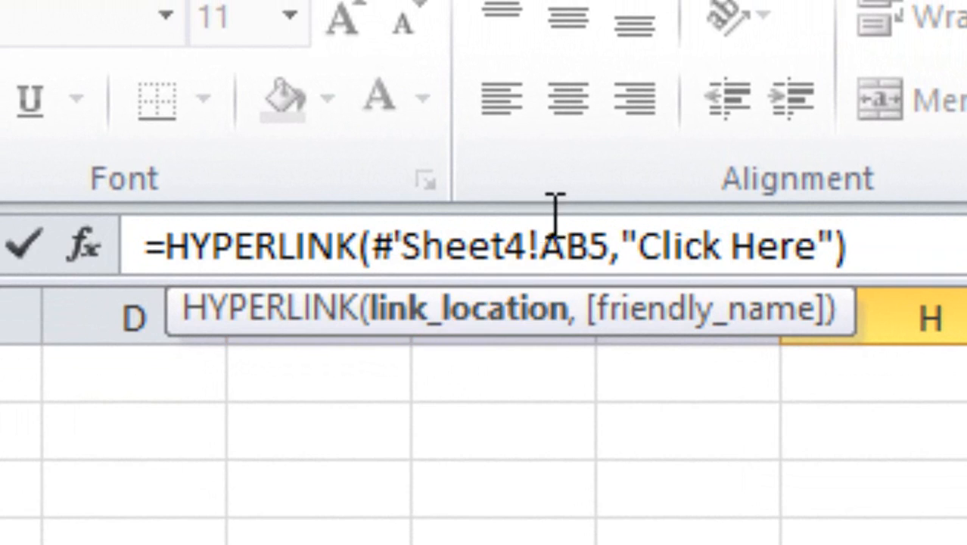
click(529, 246)
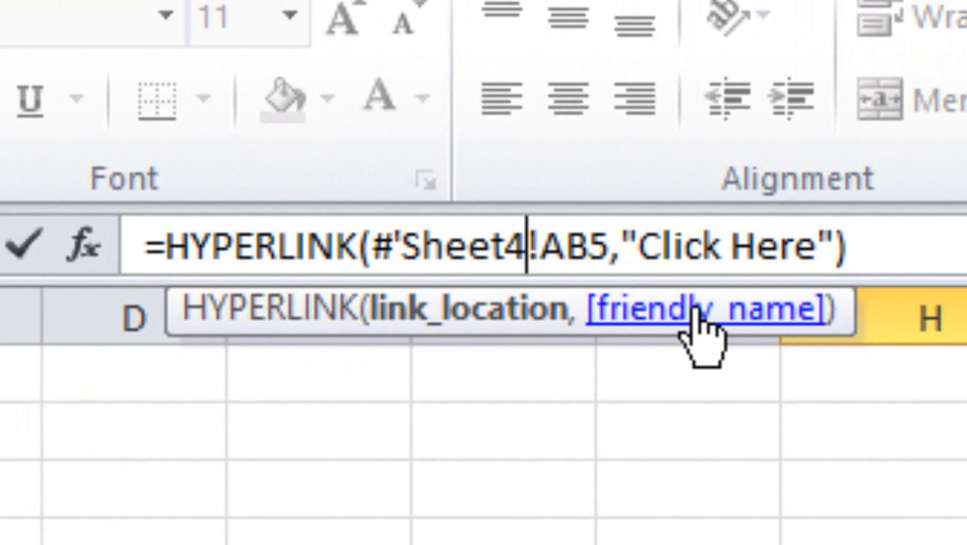
text(')
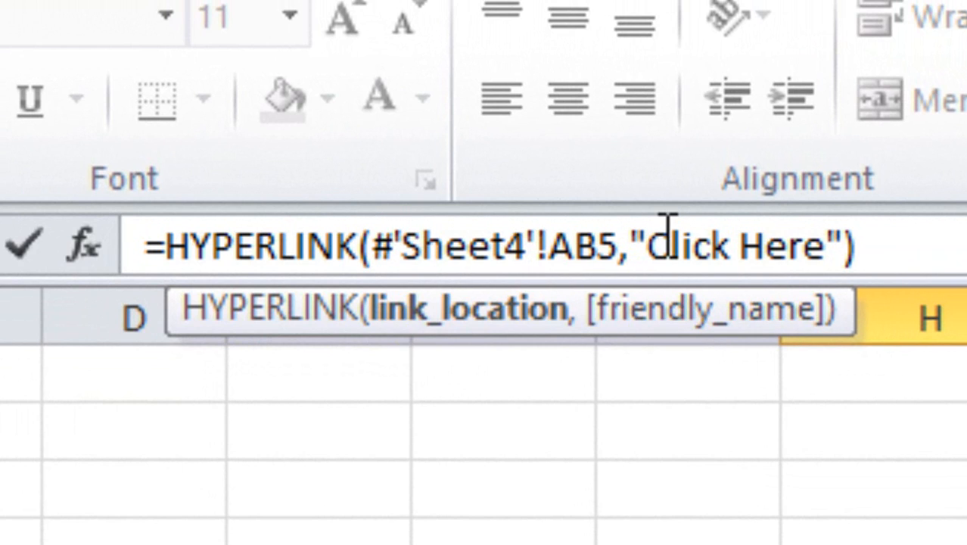
text(")
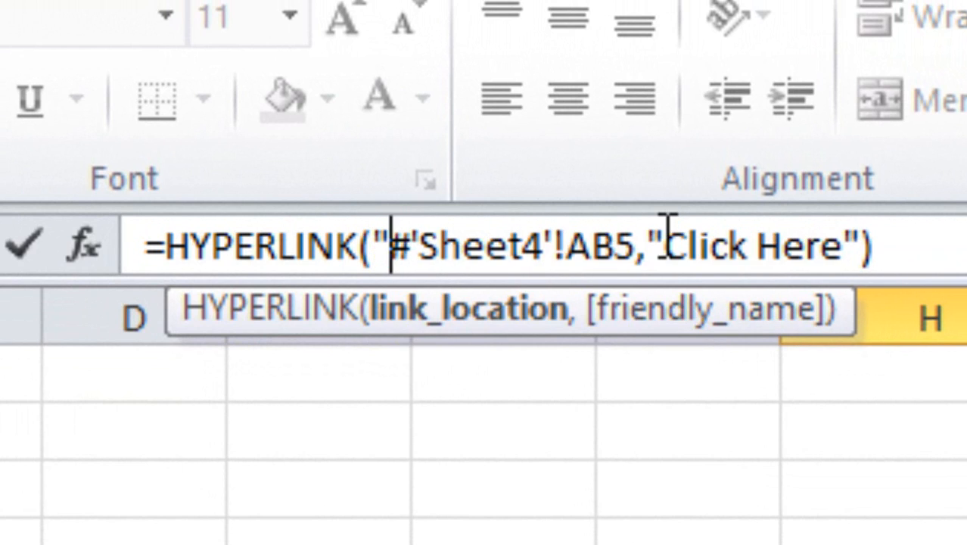
click(635, 246)
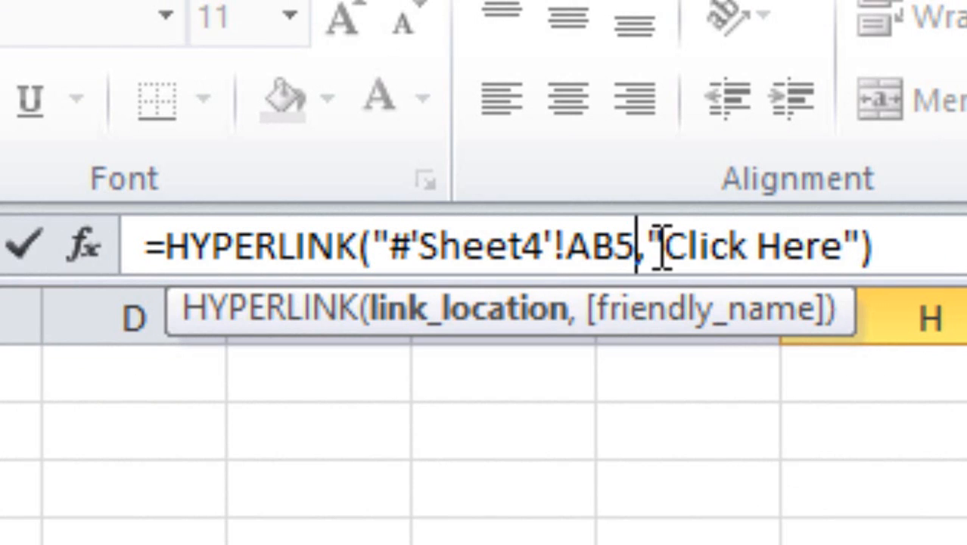
text(")
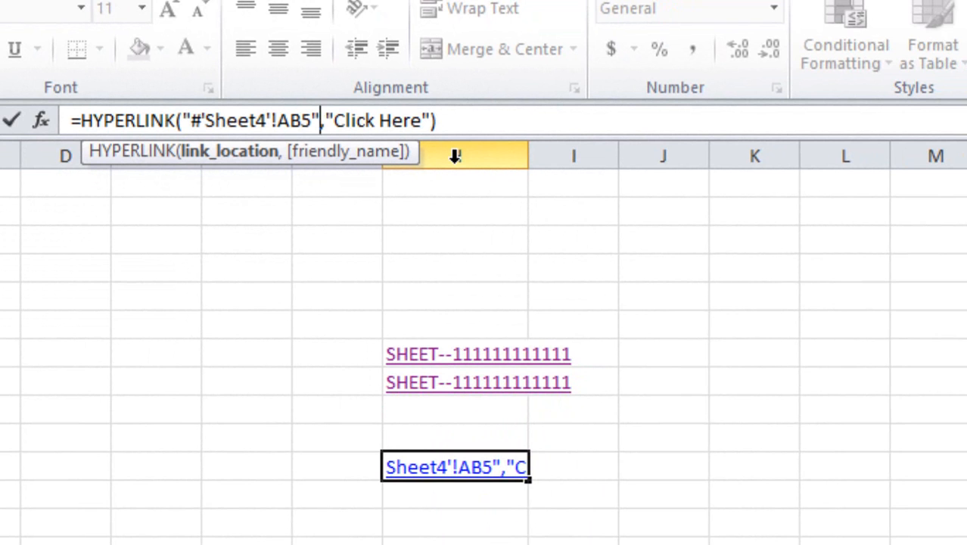
key(Return)
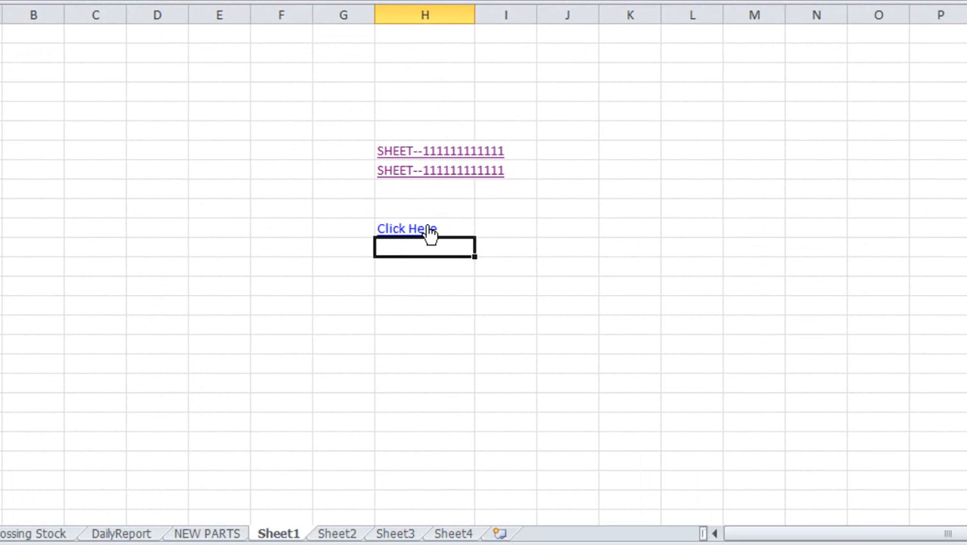
click(426, 231)
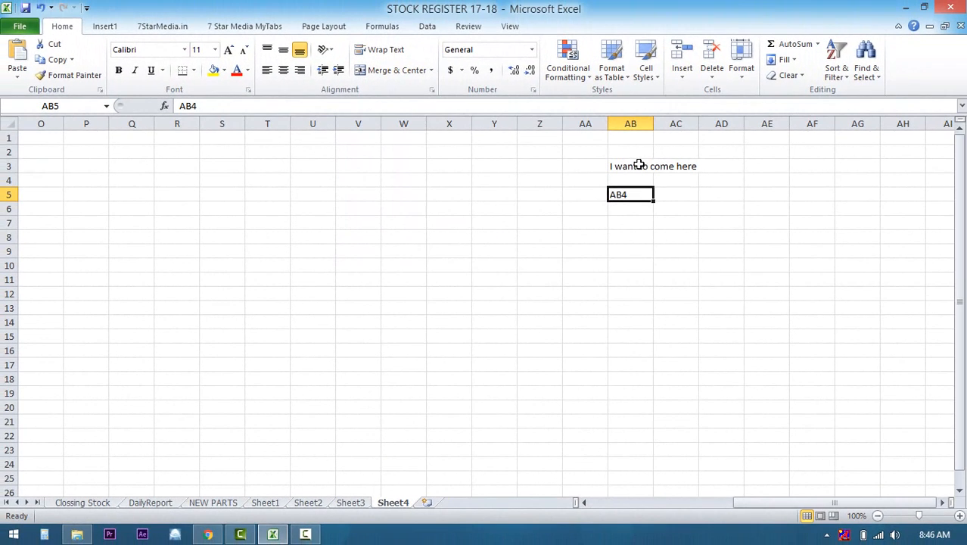
Draw a left block arrow below cell AB5 on Sheet4 and enlarge it to about three columns wide
click(105, 26)
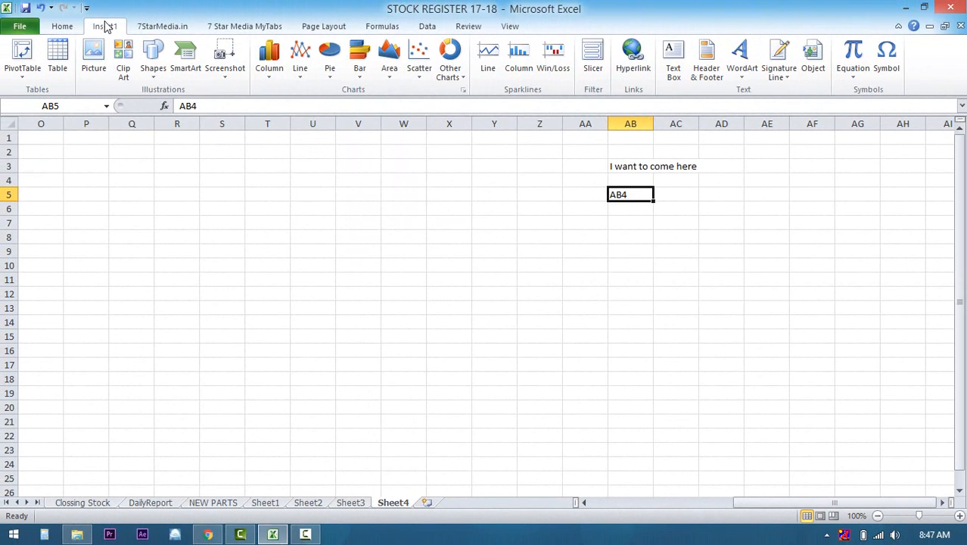
click(154, 75)
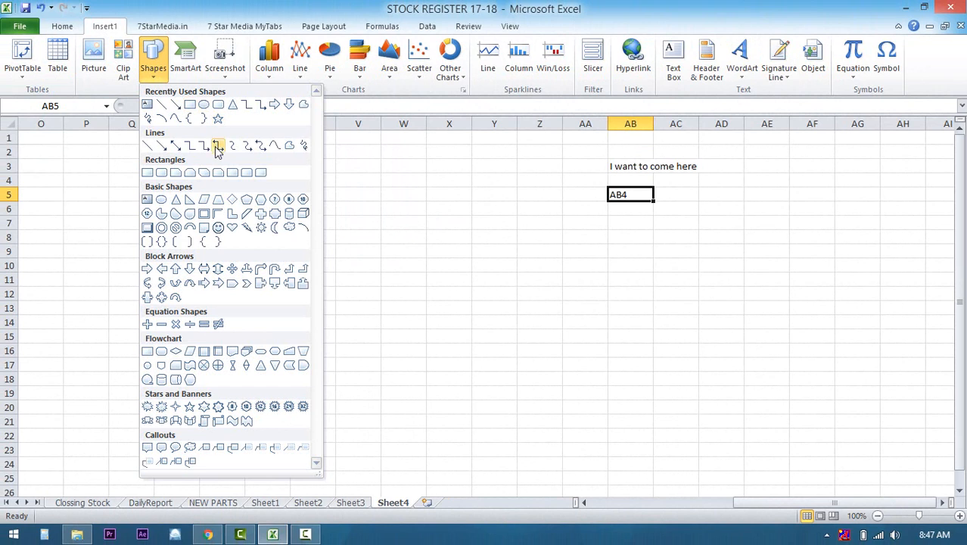
click(163, 269)
drag(616, 217, 649, 240)
mouse_move(650, 240)
mouse_down()
mouse_move(691, 237)
mouse_move(746, 273)
mouse_up()
click(660, 210)
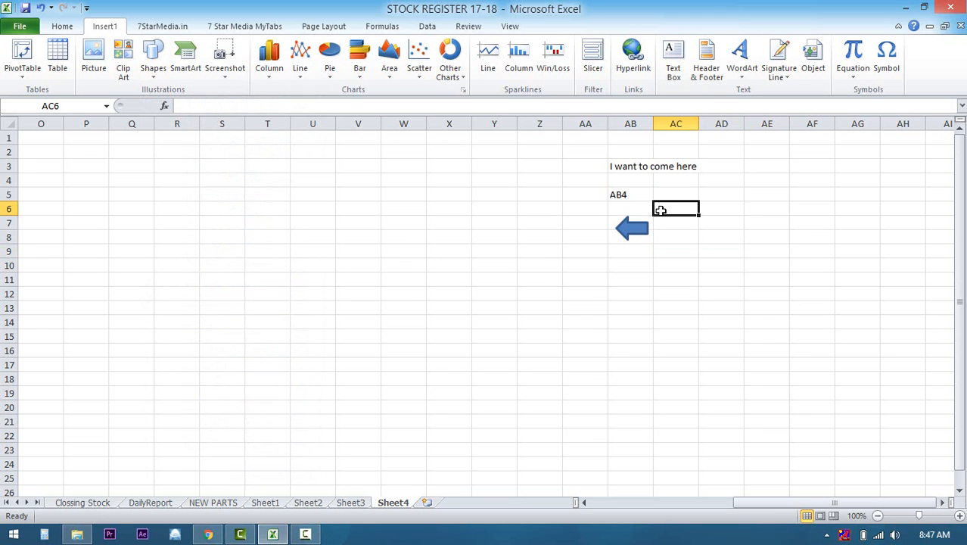
click(644, 231)
drag(652, 237, 751, 257)
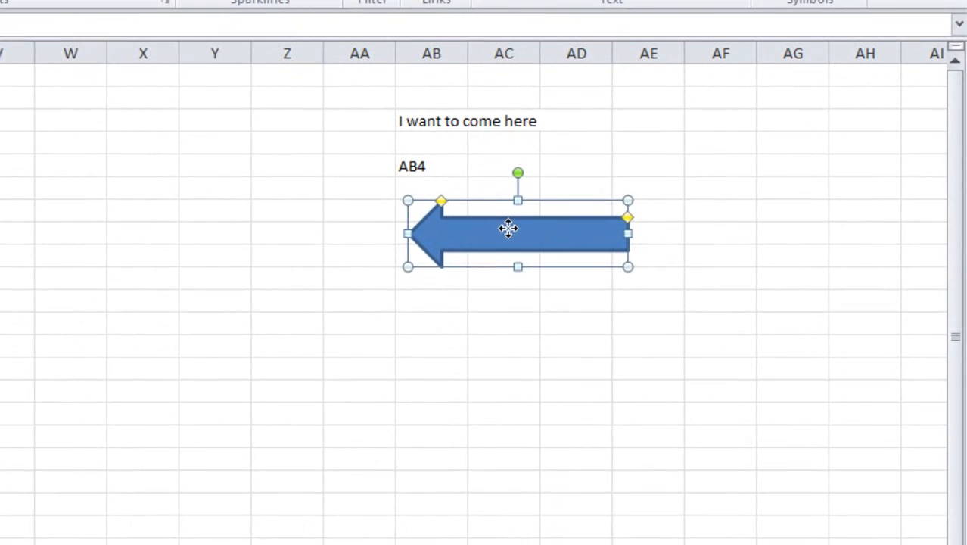
Add the text "back" inside the arrow shape on Sheet4
right_click(681, 234)
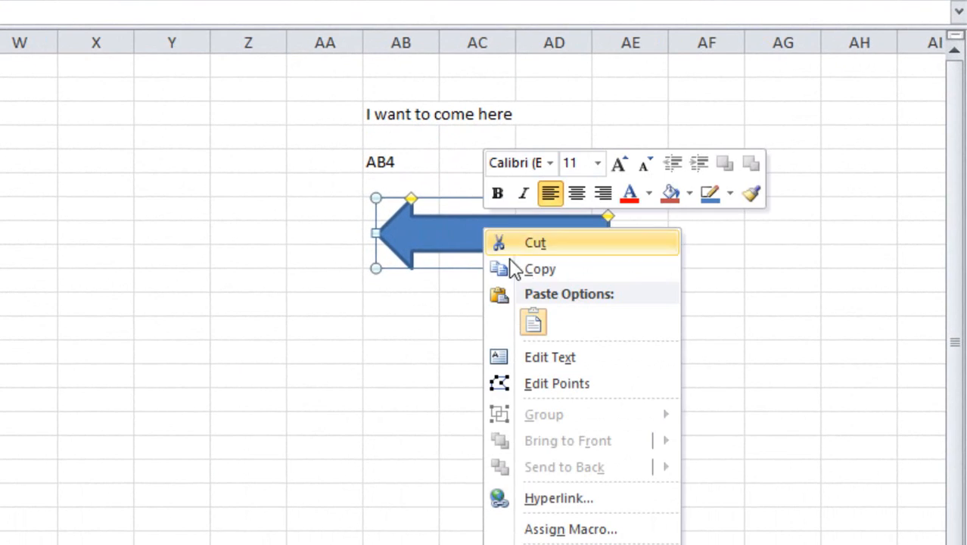
click(553, 359)
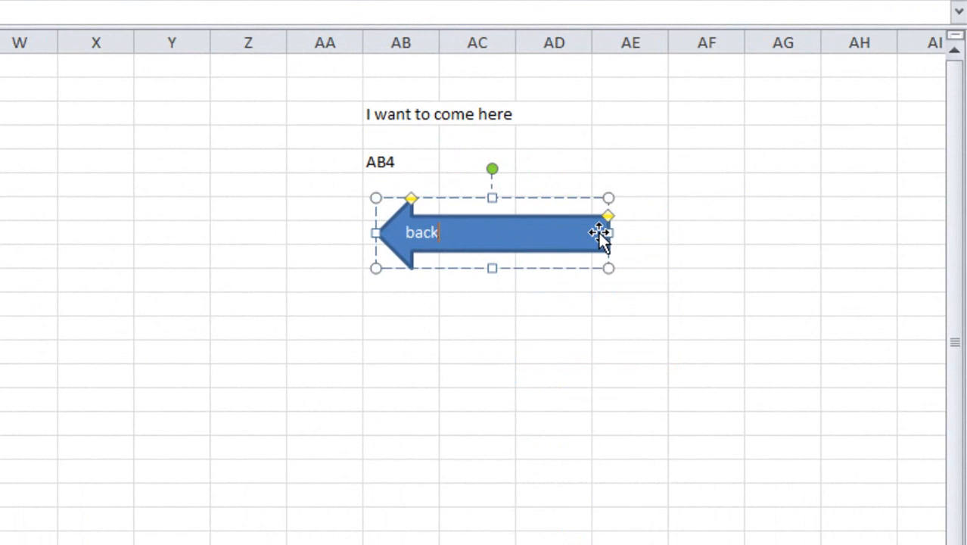
text(back)
click(557, 345)
click(503, 240)
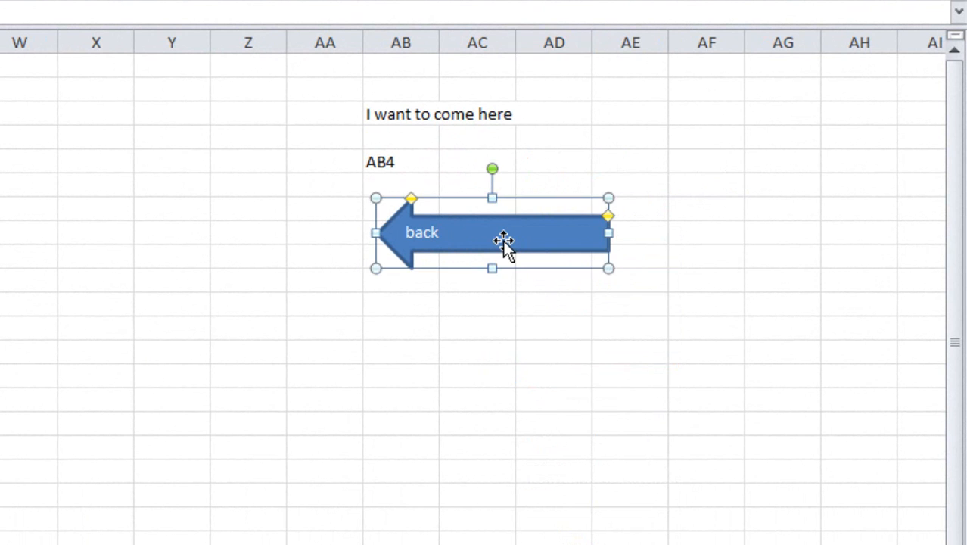
Hyperlink the "back" arrow to cell A1 of Sheet1 in this document
right_click(503, 241)
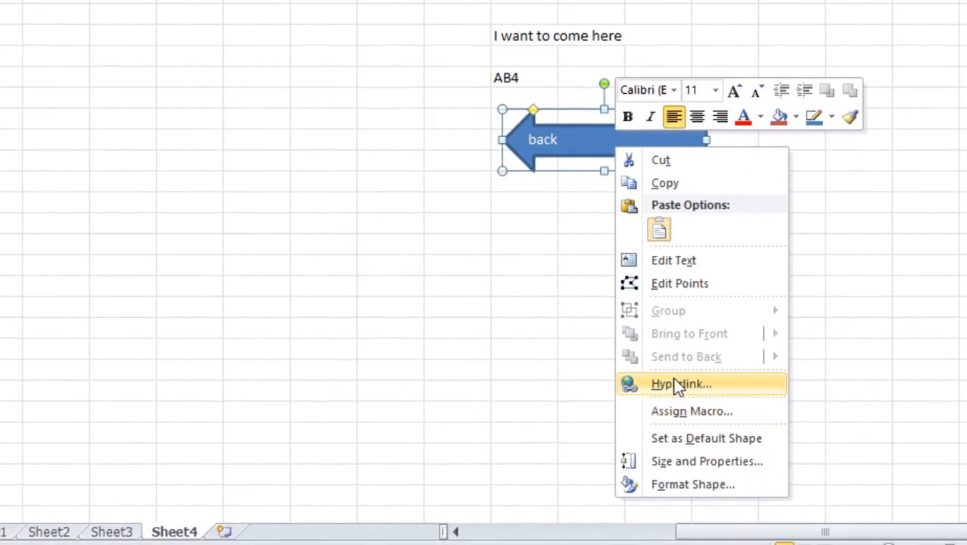
click(677, 386)
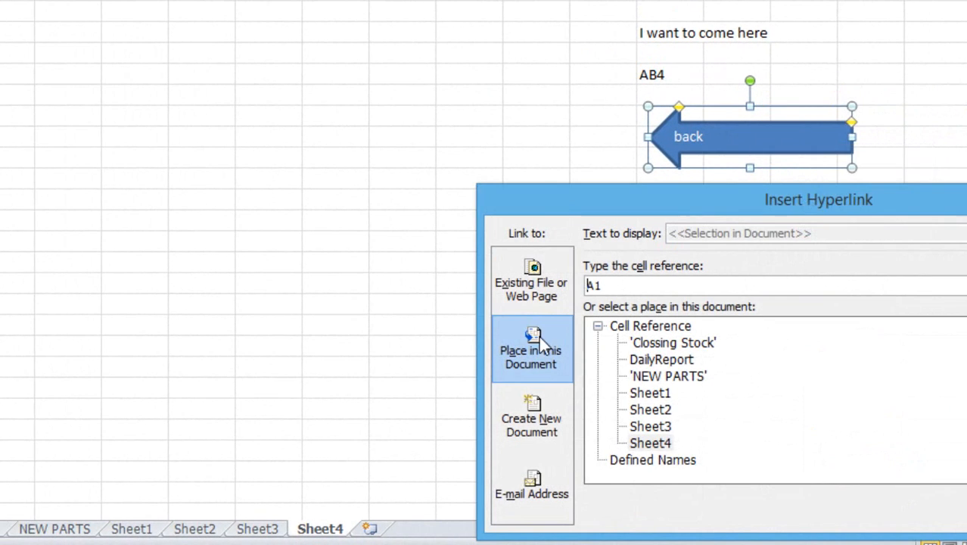
click(648, 393)
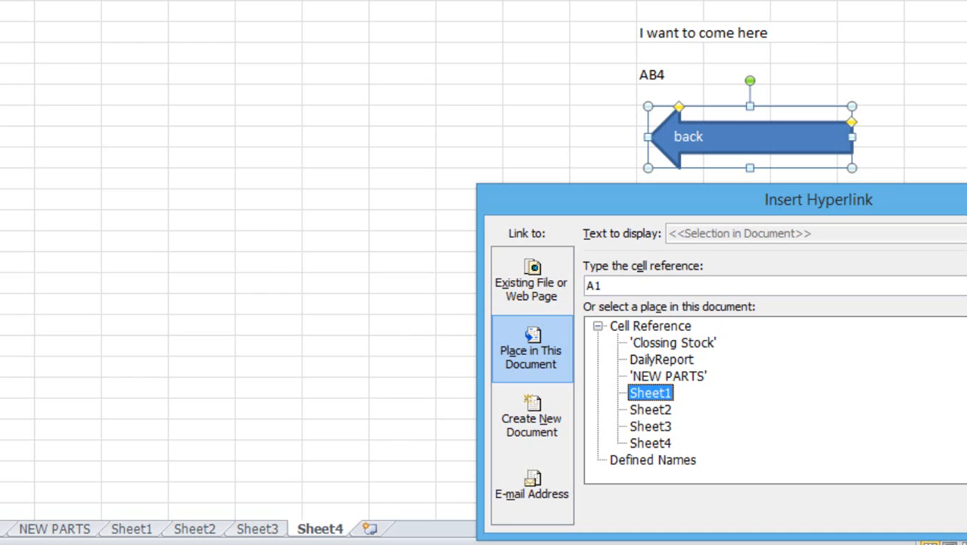
click(965, 508)
Follow the "back" arrow to Sheet1 and the "Click Here" link to Sheet4
click(801, 359)
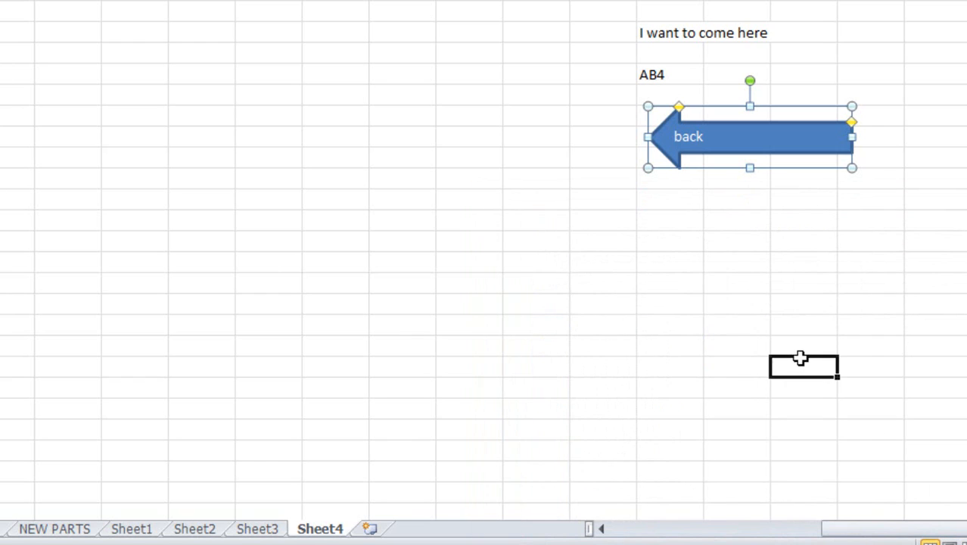
click(723, 151)
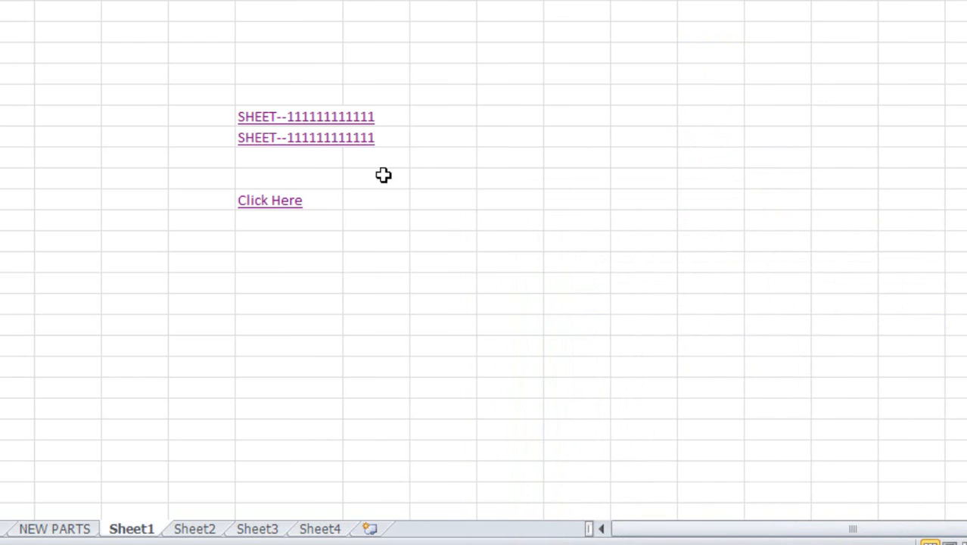
click(276, 210)
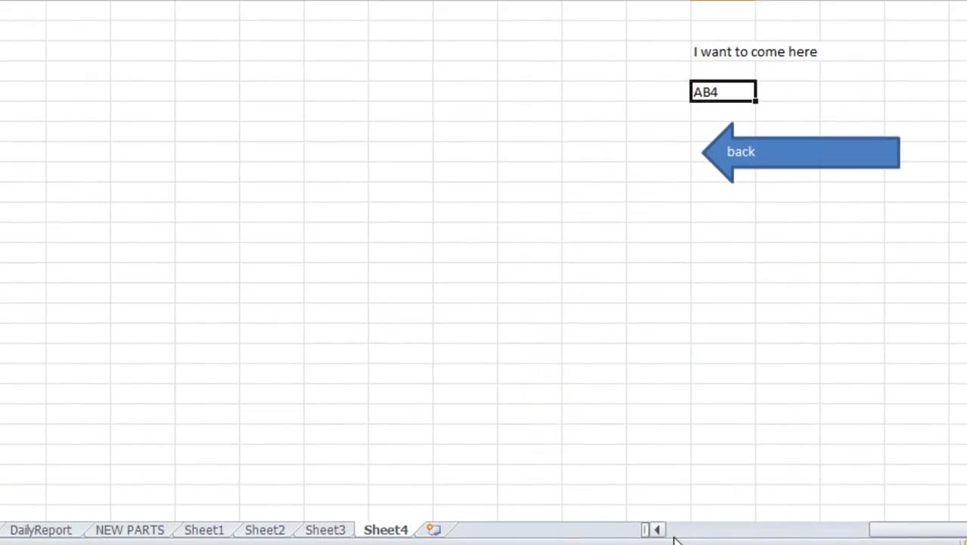
Examine the beginning of Sheet4, highlighting columns A to L
click(619, 530)
click(404, 236)
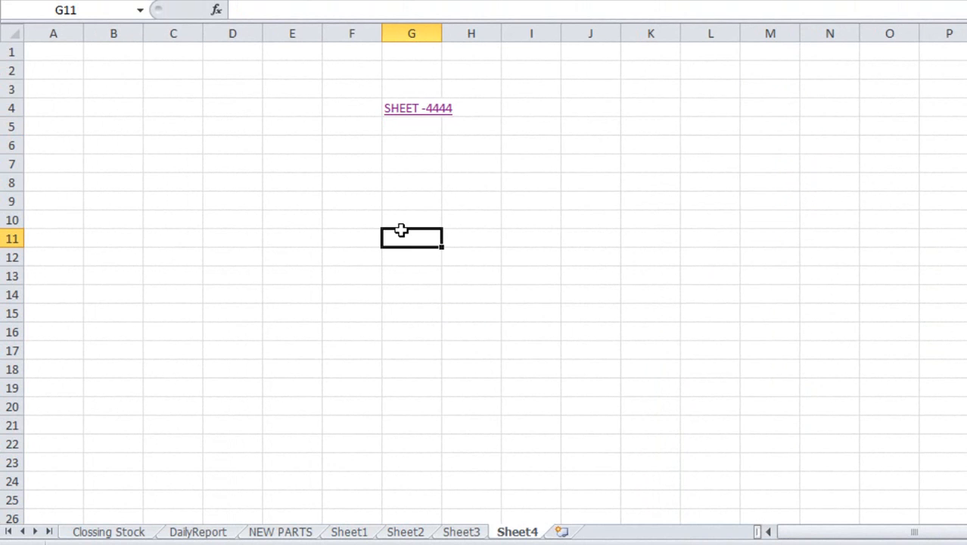
click(487, 130)
drag(61, 34, 744, 30)
click(697, 93)
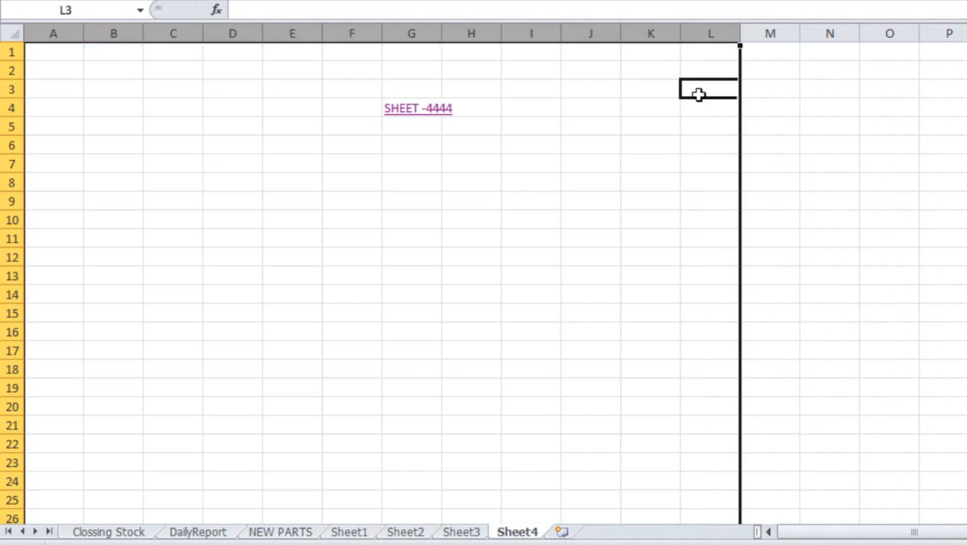
Return to Sheet1 and retest the round trip through the "Click Here" link and the "back" arrow
click(349, 522)
click(348, 531)
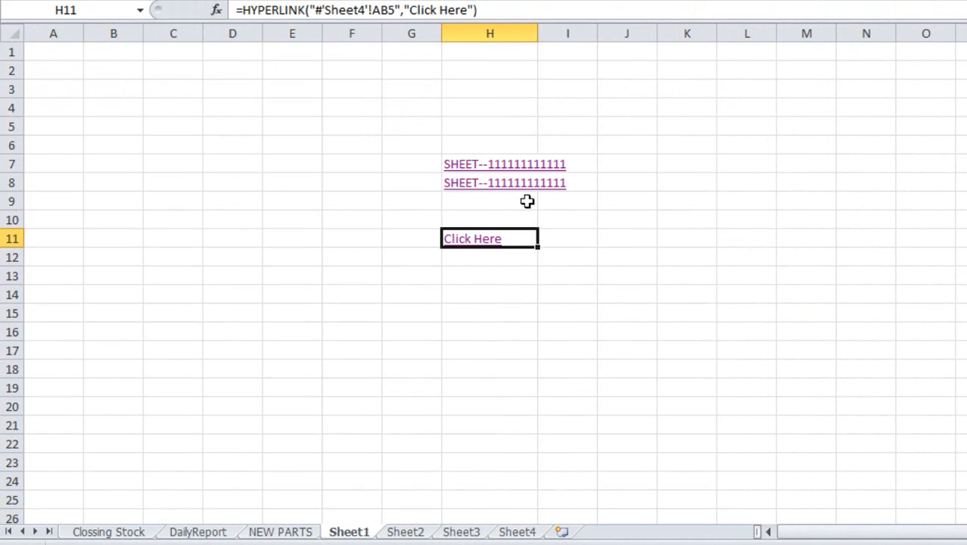
click(487, 274)
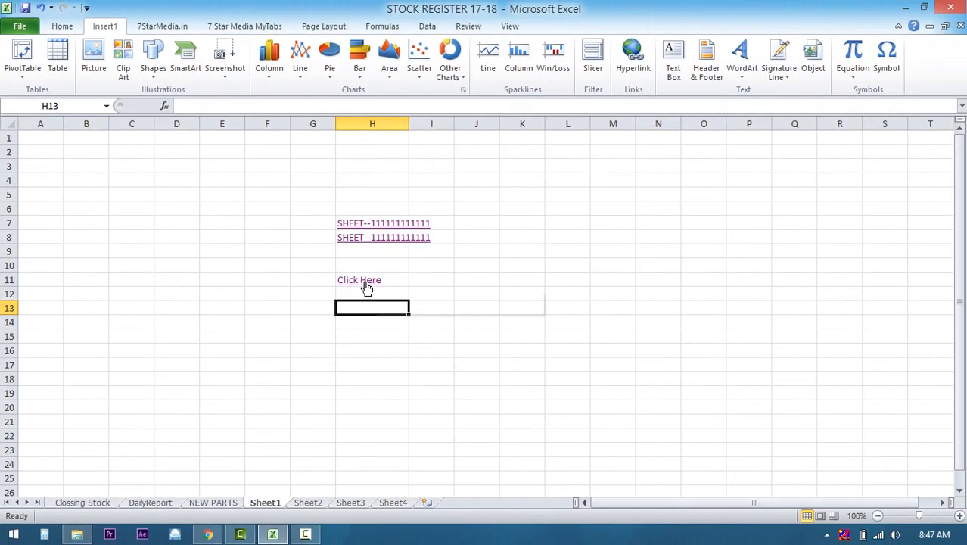
click(366, 282)
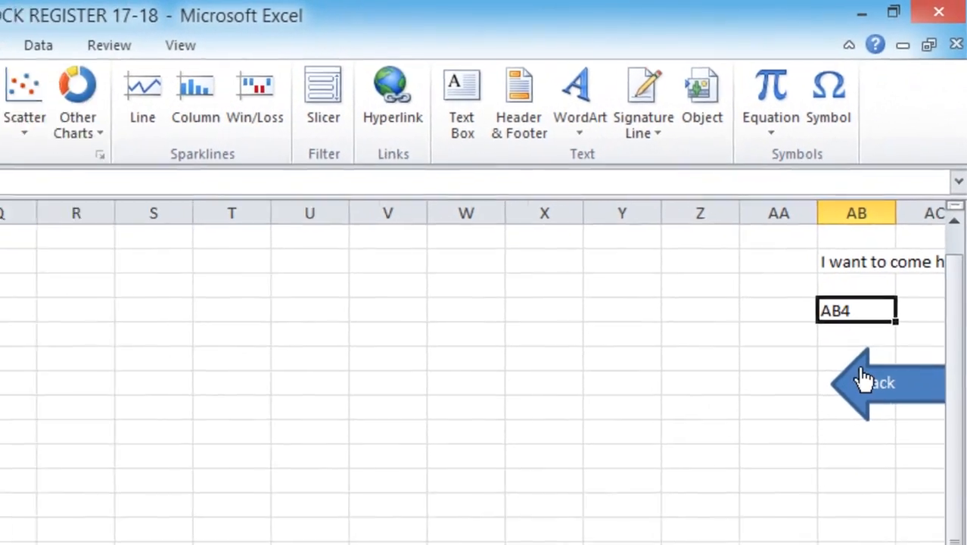
click(851, 436)
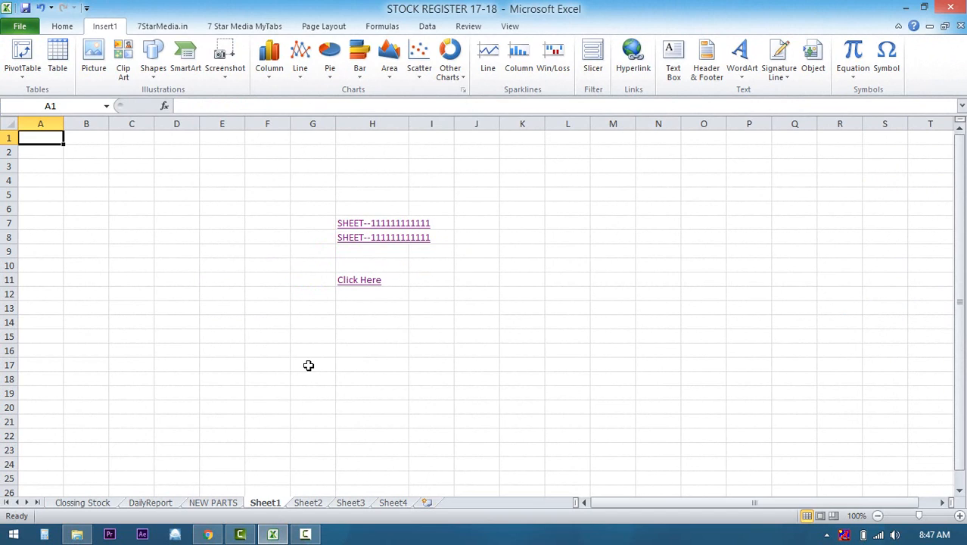
Review the parts list on the Clossing Stock sheet and the STERING OIL columns on the DailyReport sheet
click(87, 503)
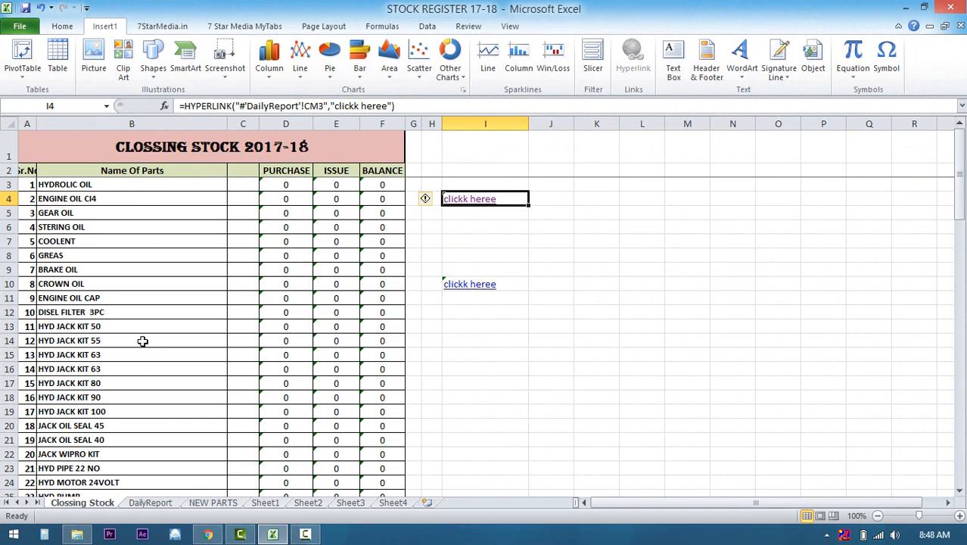
click(161, 171)
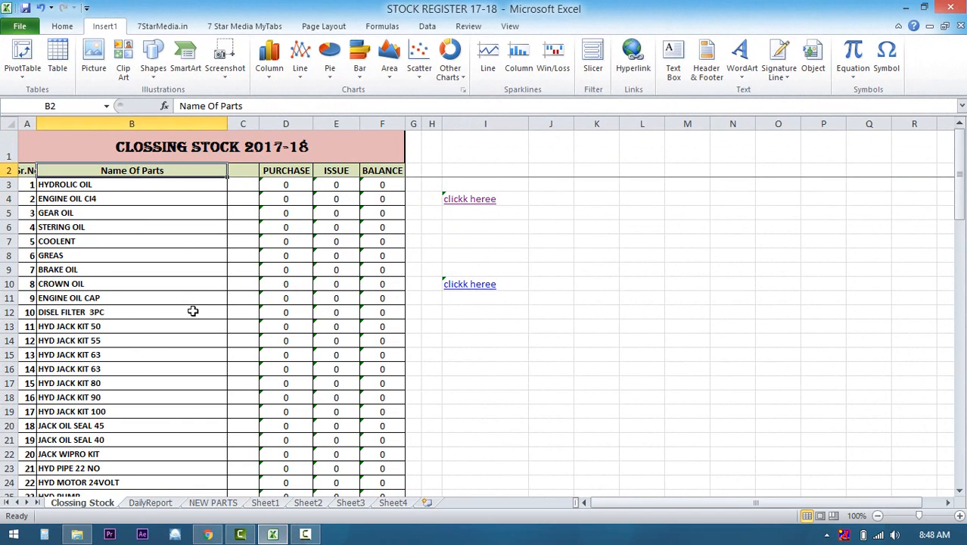
click(155, 503)
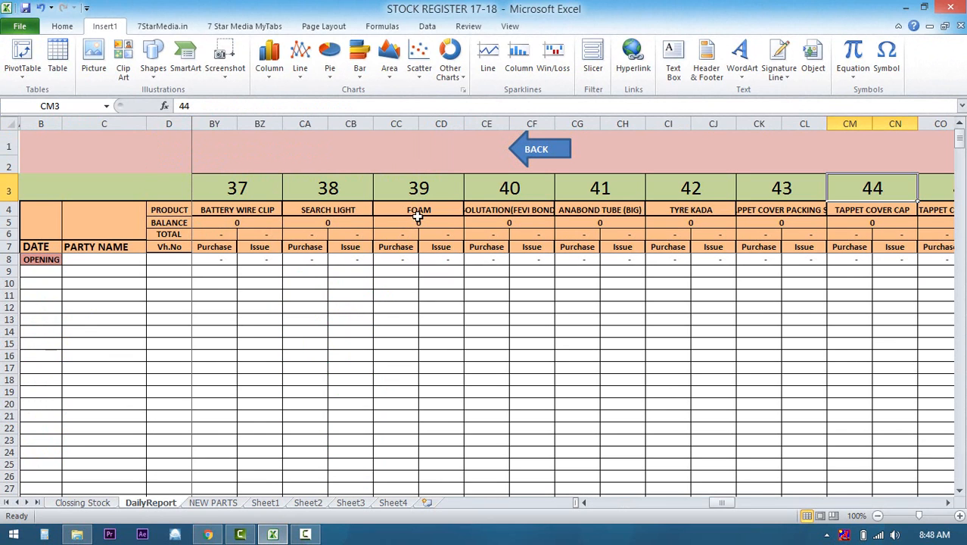
drag(722, 502, 594, 511)
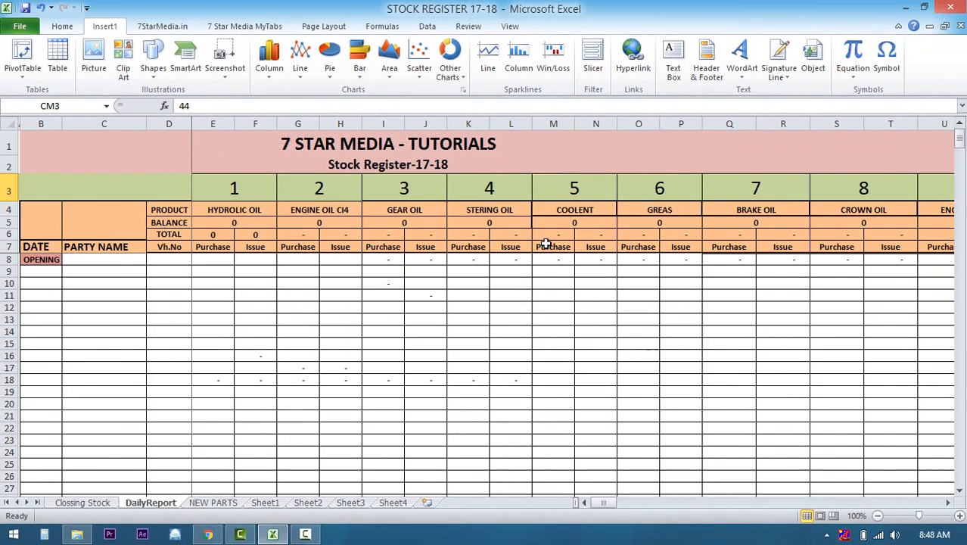
drag(469, 123, 511, 124)
click(479, 234)
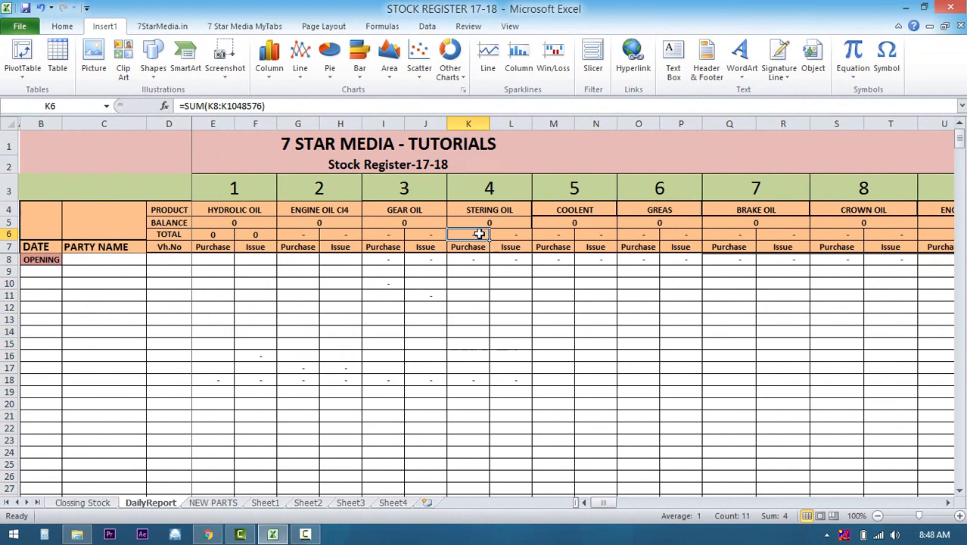
Enter a purchase of 56 and an issue of 666 for STERING OIL in row 10 of DailyReport
click(480, 284)
text(56)
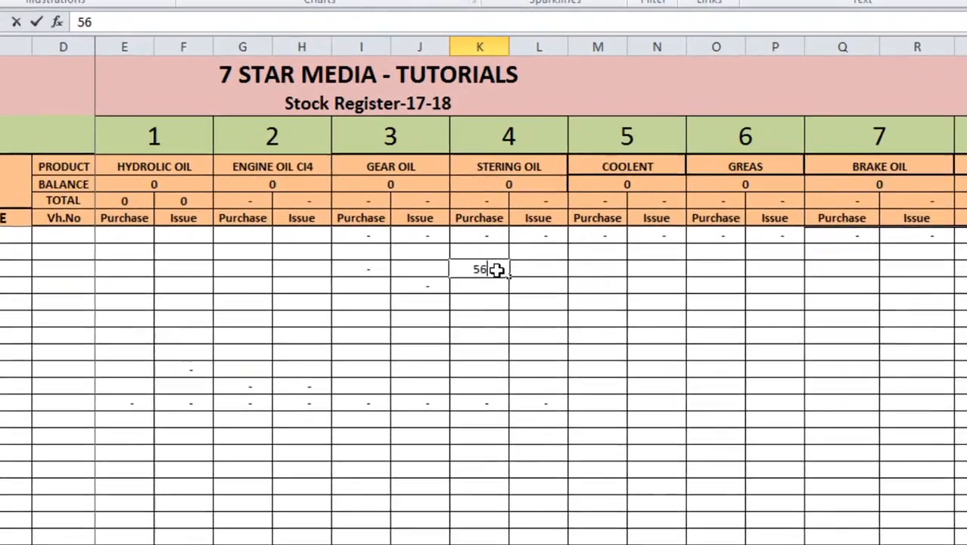
key(Tab)
text(666)
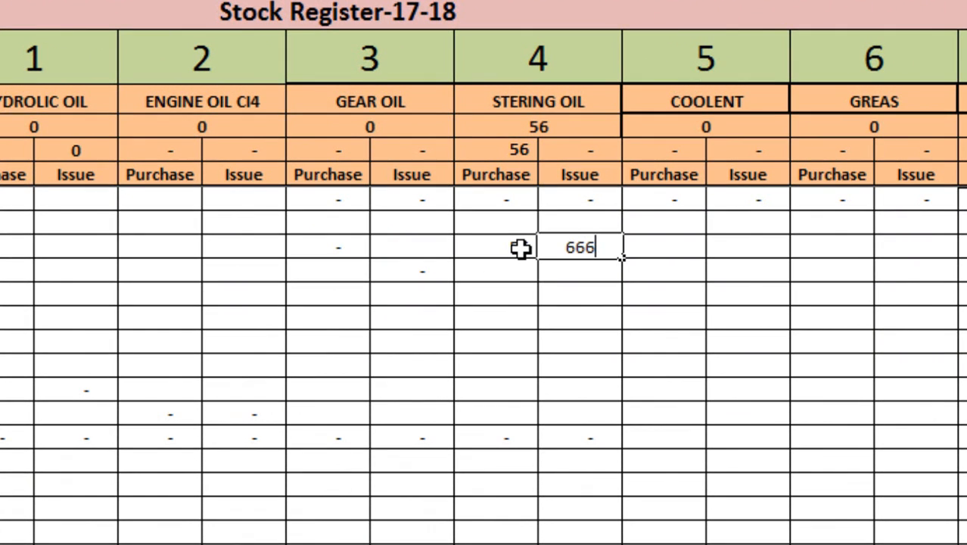
key(Return)
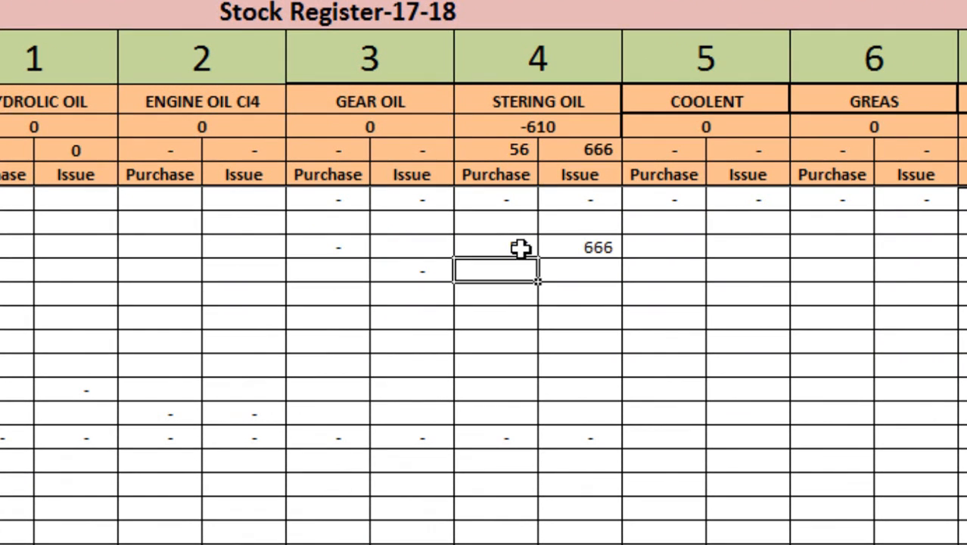
Set the STERING OIL issue in row 10 to 5 and check its balance cell
click(571, 245)
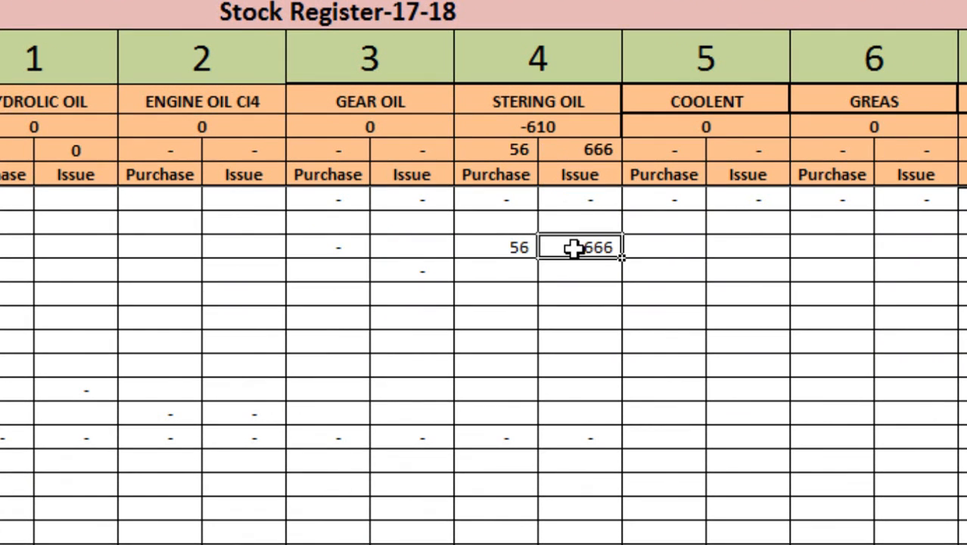
key(BackSpace)
text(5)
key(Return)
click(569, 128)
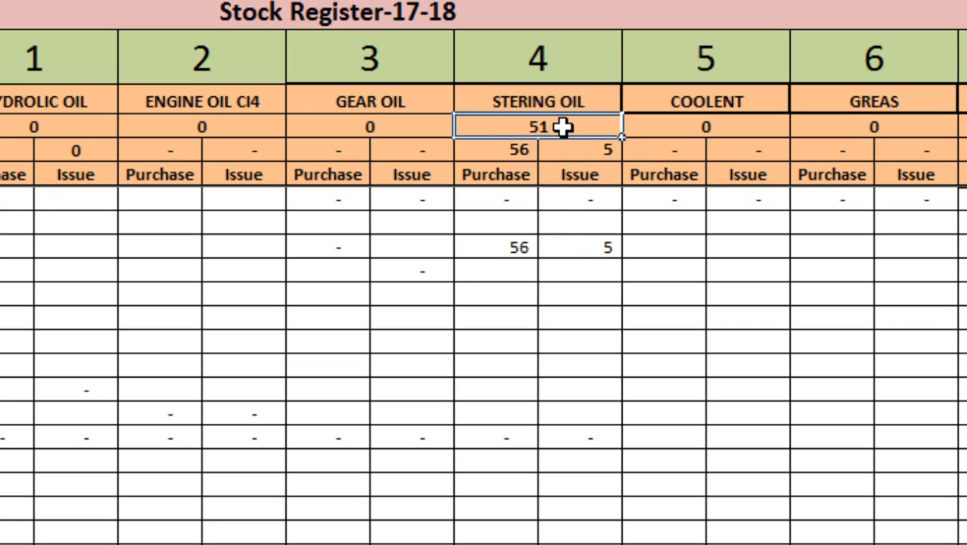
Enter an issue of 55 and a purchase of 5656 for STERING OIL in row 65
scroll(562, 412, down, 5)
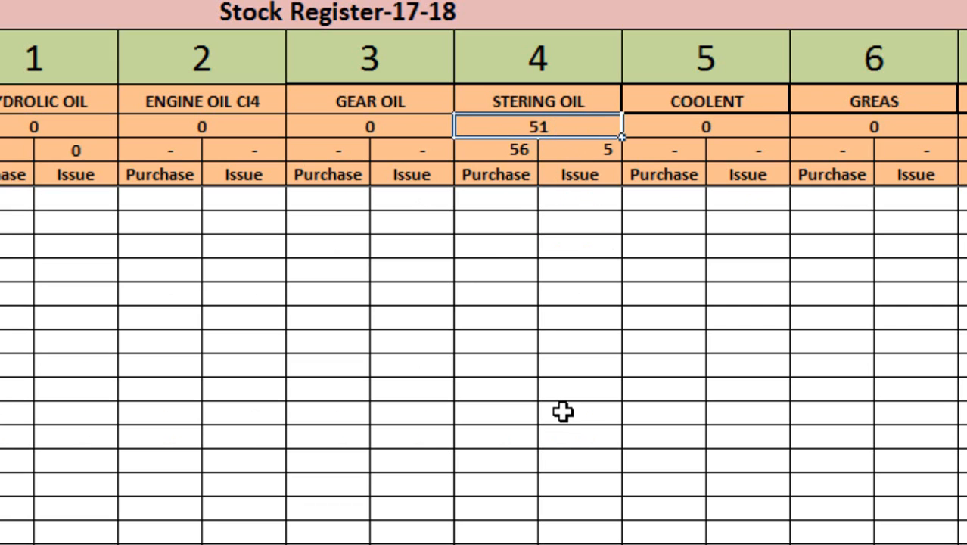
click(562, 412)
text(55)
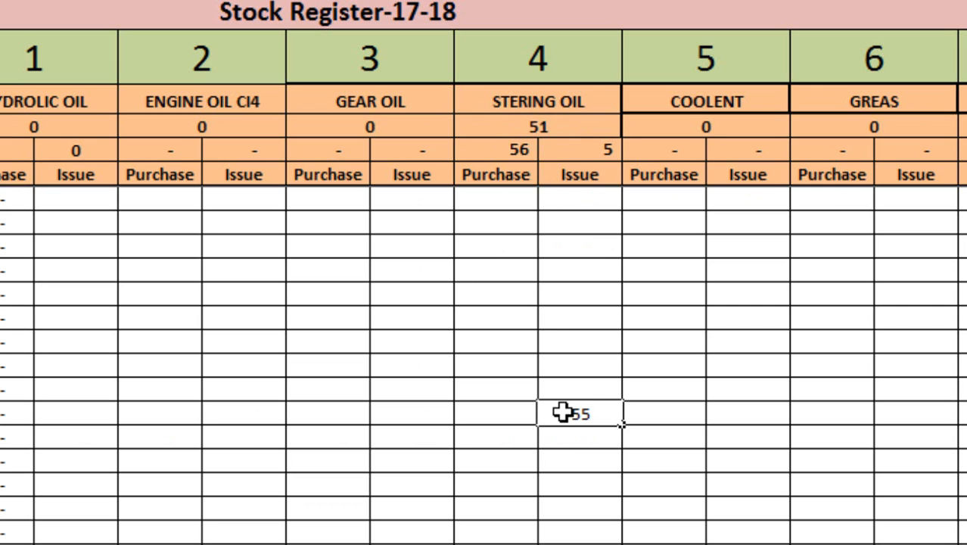
key(Left)
text(5656)
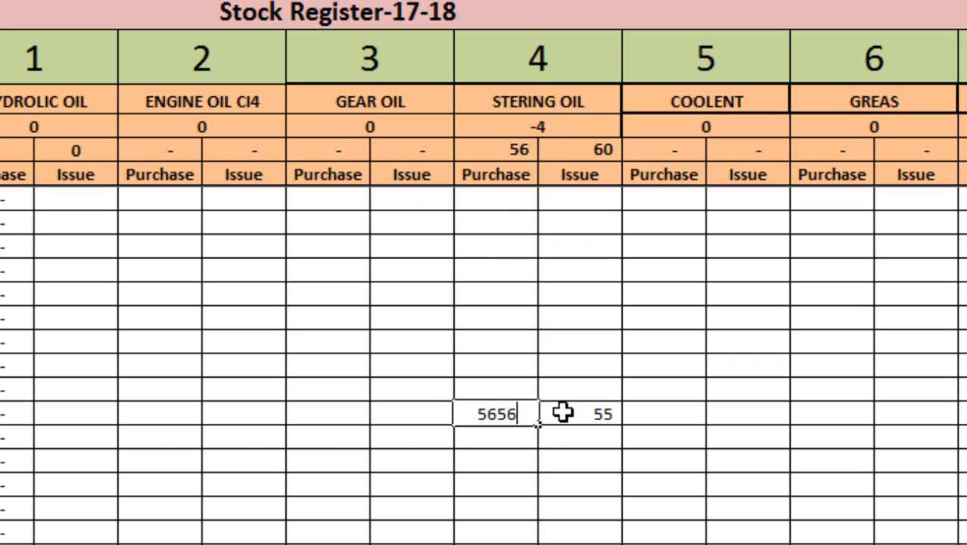
key(Return)
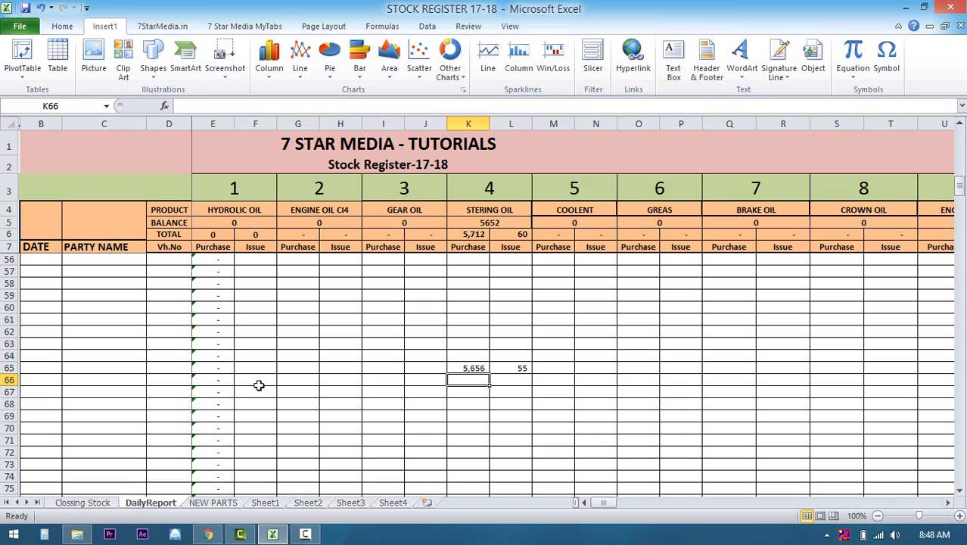
Check the STERING OIL figures on the Clossing Stock sheet and return to DailyReport
click(85, 503)
click(153, 310)
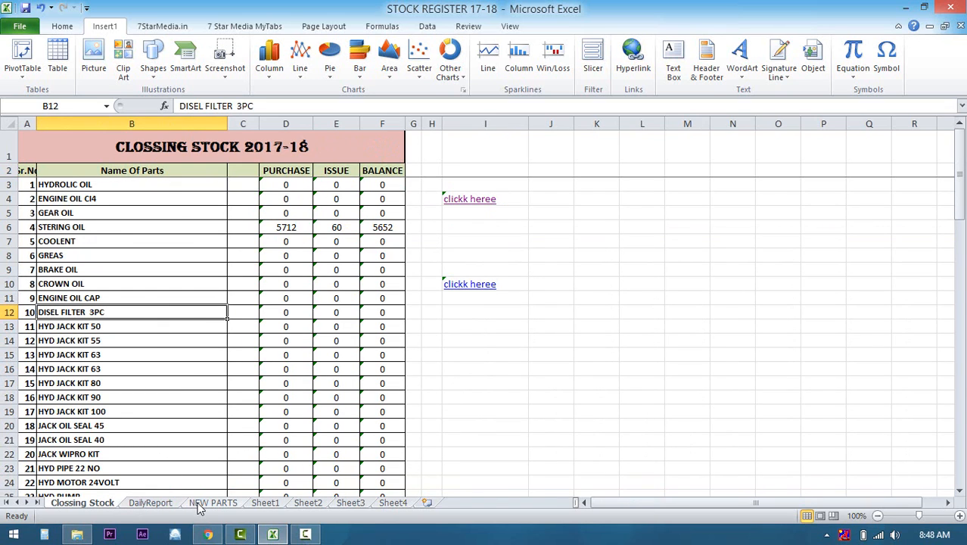
click(172, 505)
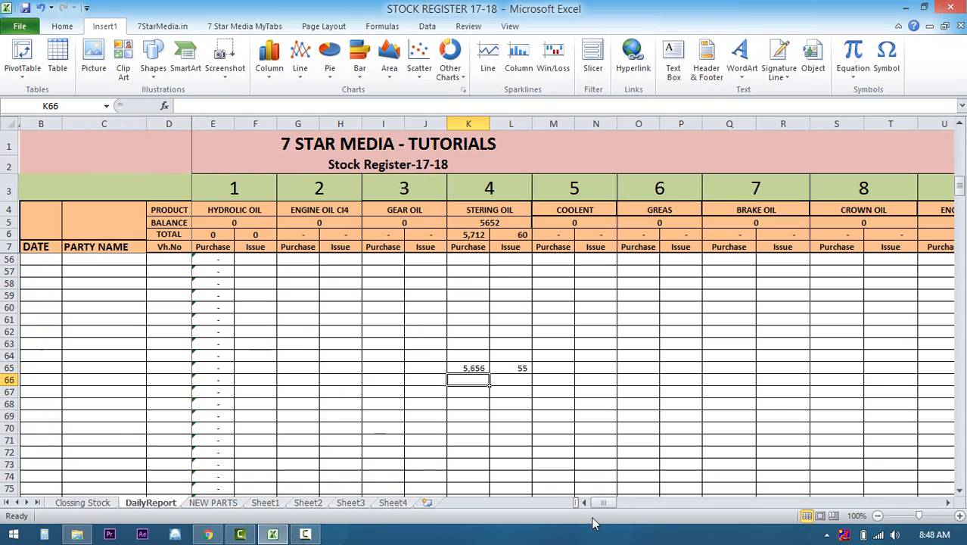
Fill the item 86 header cell in DailyReport with yellow and select its cell reference
drag(604, 507, 868, 484)
click(574, 194)
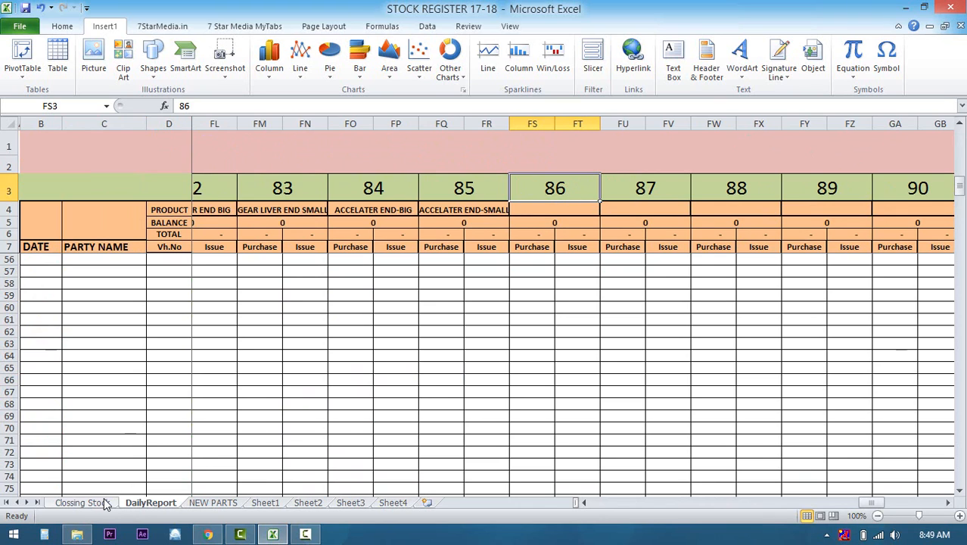
click(51, 27)
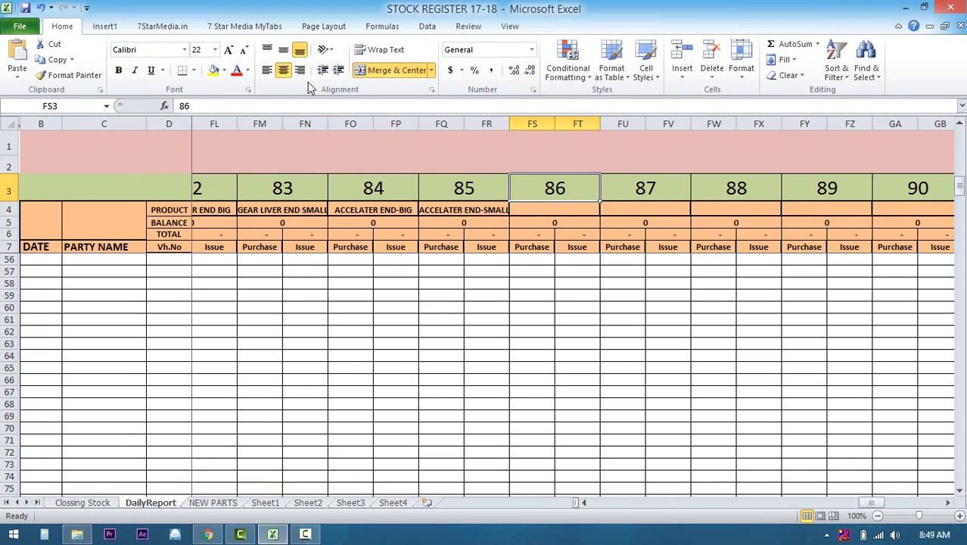
click(215, 71)
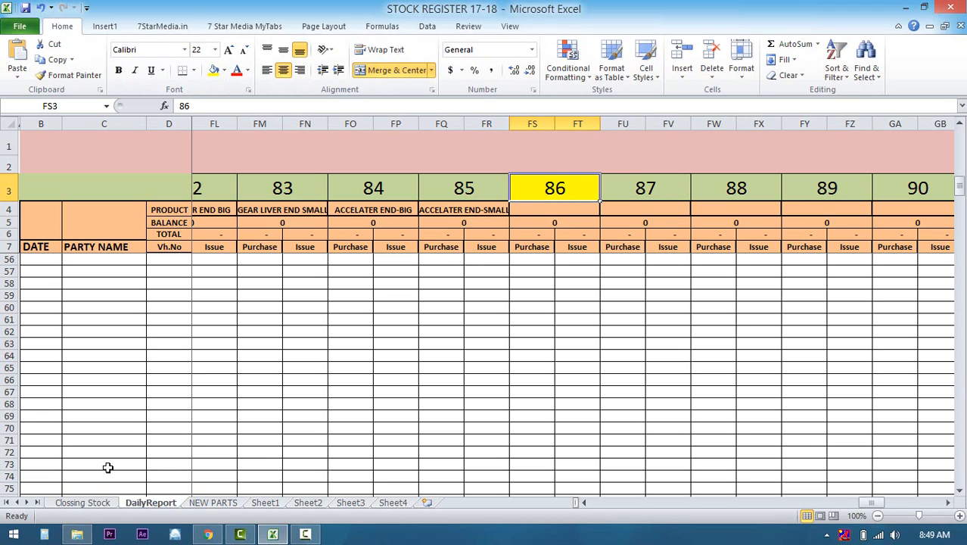
click(64, 107)
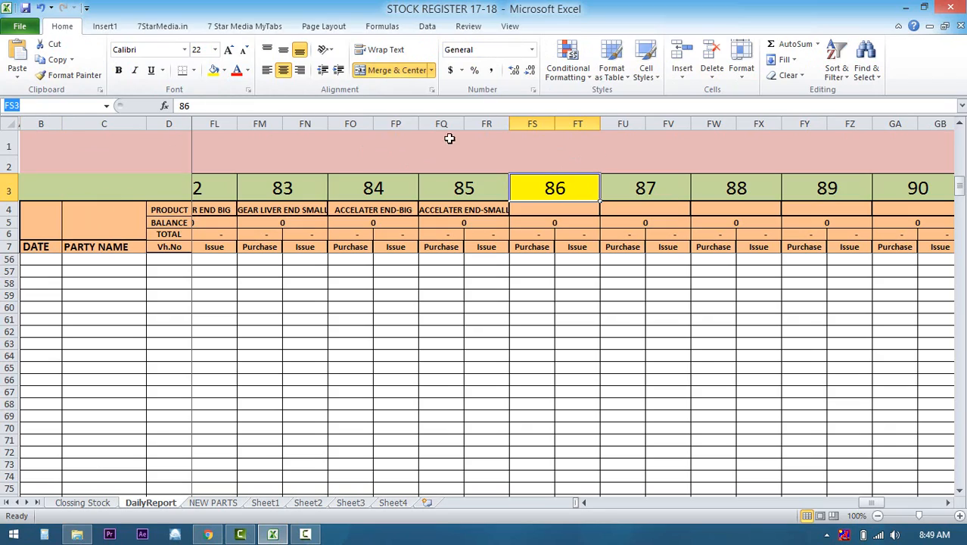
Look through the parts list on the Clossing Stock sheet down to its last item
click(92, 504)
scroll(209, 421, down, 3)
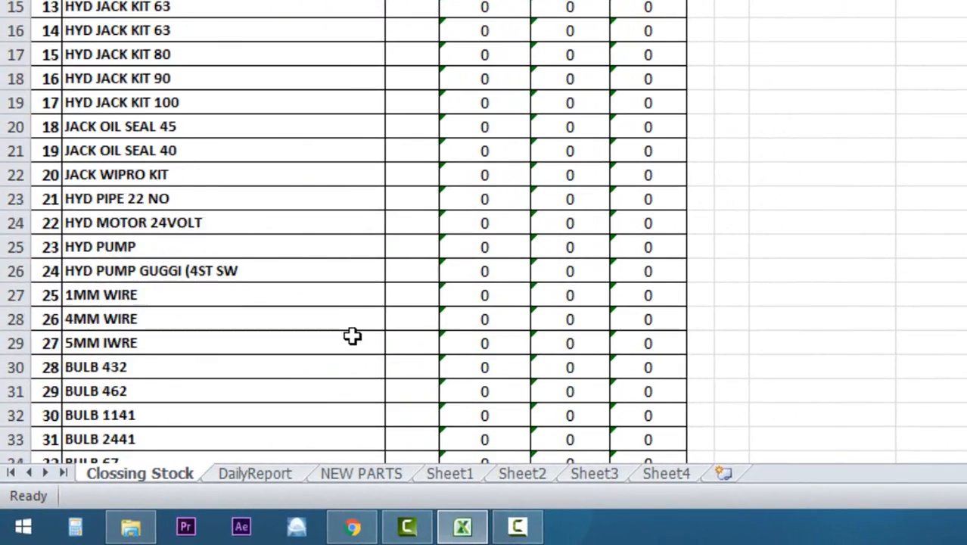
scroll(352, 335, down, 16)
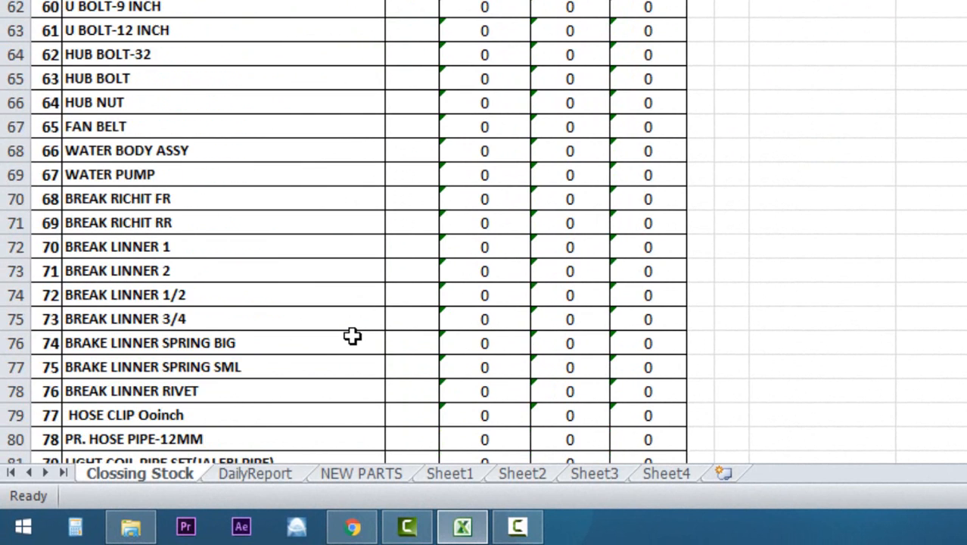
scroll(352, 335, down, 5)
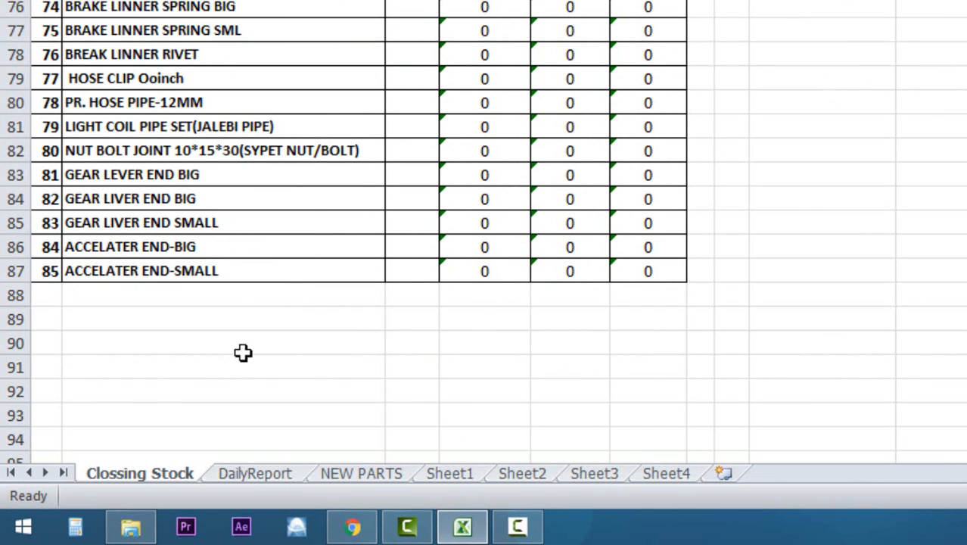
Fill the item 84 header cell above ACCELATER END-BIG in DailyReport with yellow and select its cell reference
click(249, 473)
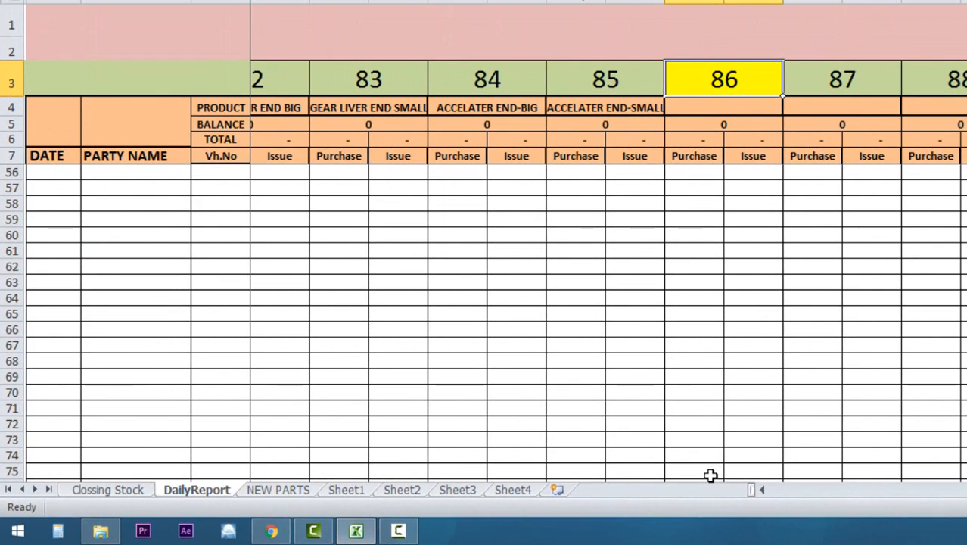
click(815, 485)
click(815, 485)
click(762, 490)
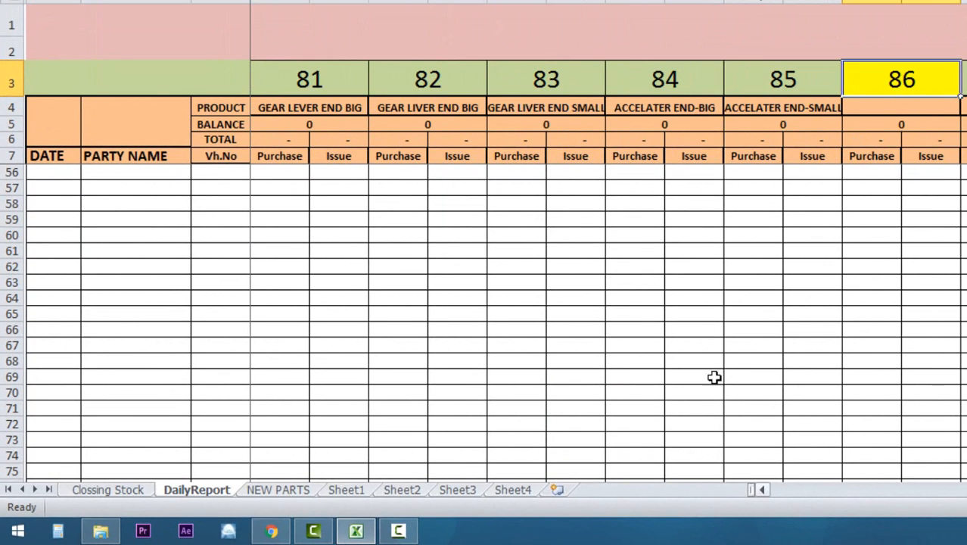
click(683, 76)
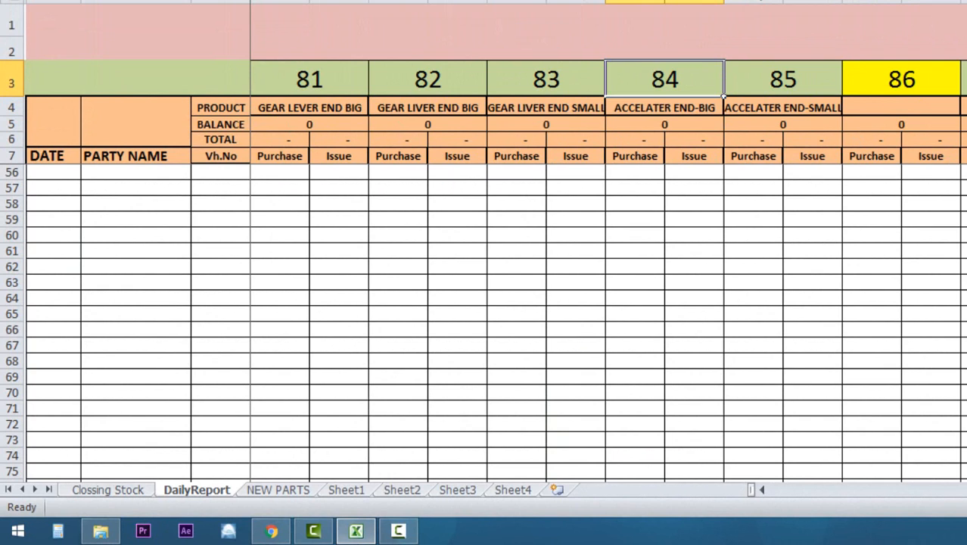
key(F4)
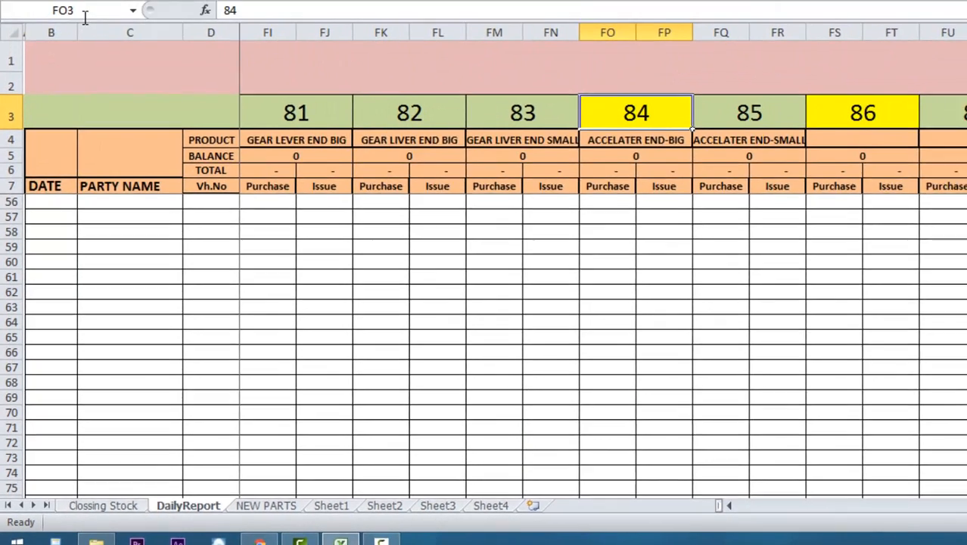
click(80, 58)
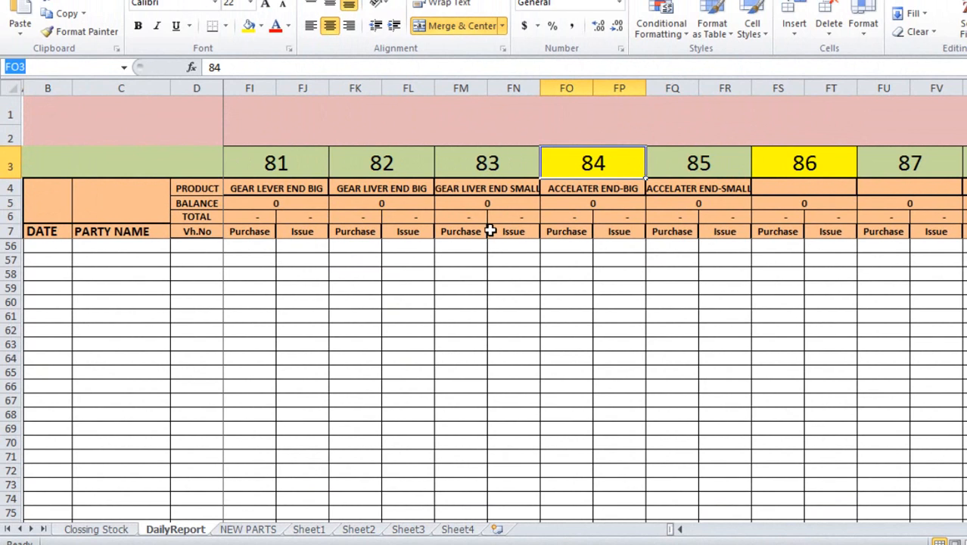
Note the cell reference FO3 in cell M86 of Clossing Stock, in the ACCELATER END-BIG row
click(108, 529)
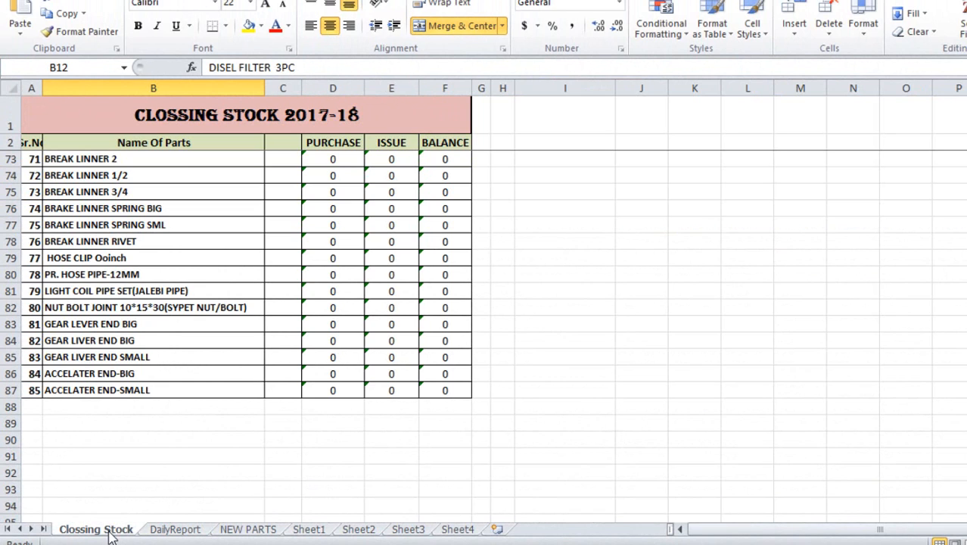
click(99, 373)
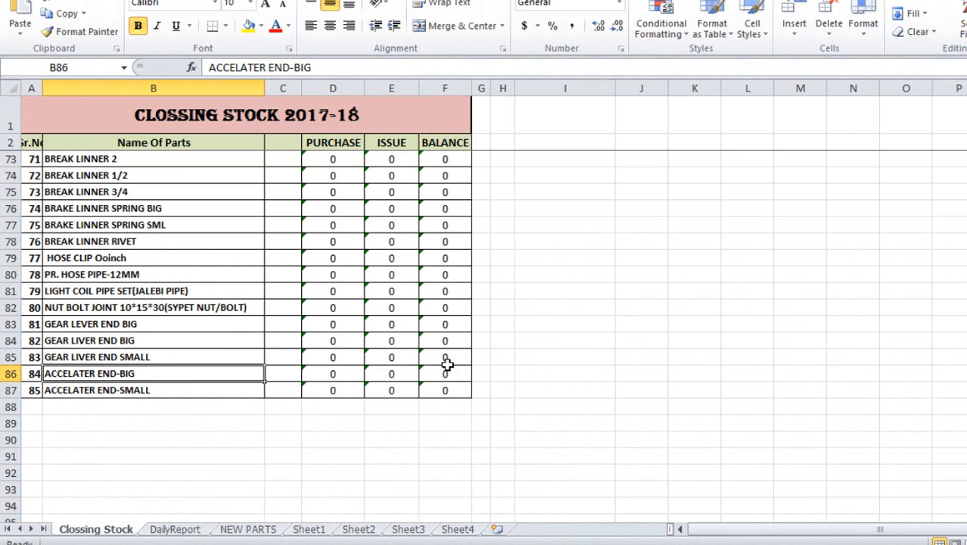
click(524, 373)
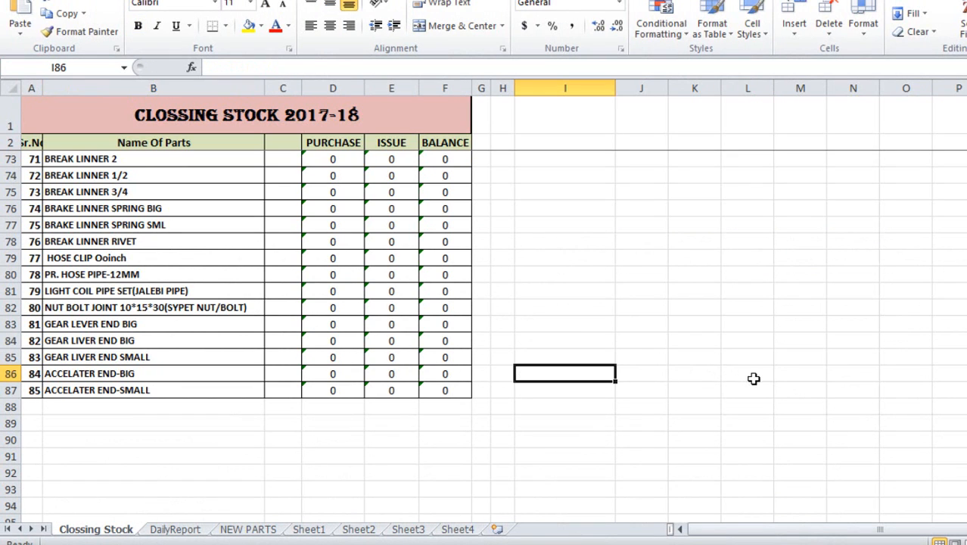
click(789, 373)
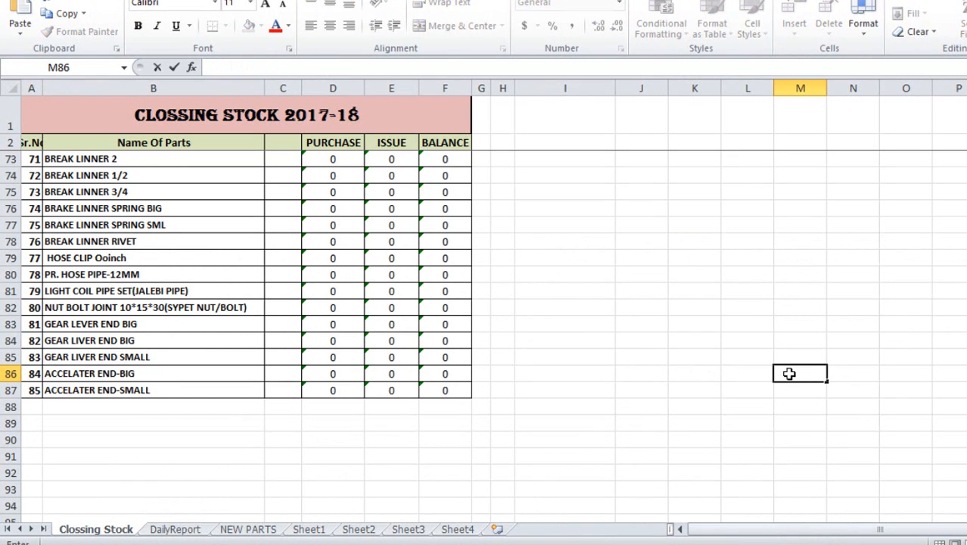
text(FO3)
click(840, 371)
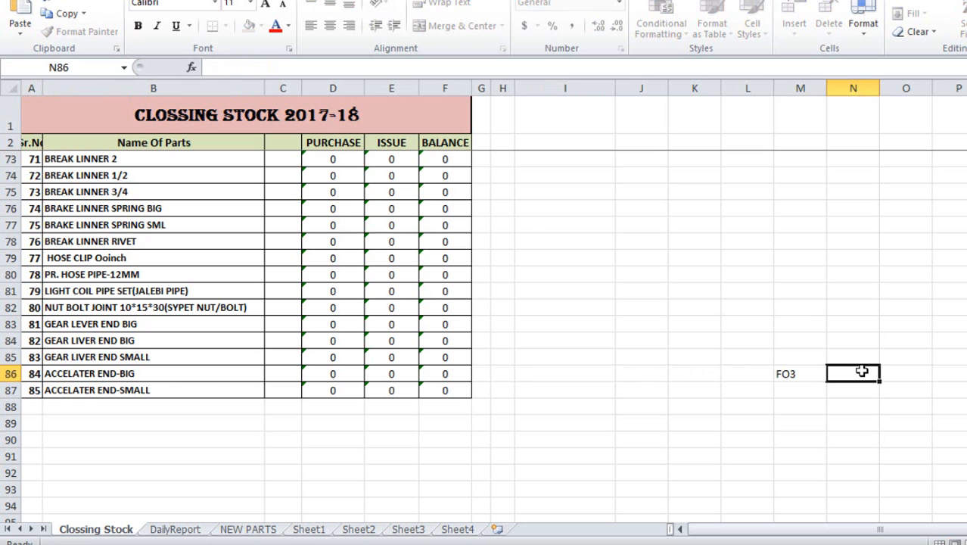
Start a HYPERLINK function in cell I86 with DailyReport!FO3 as its link location
click(575, 374)
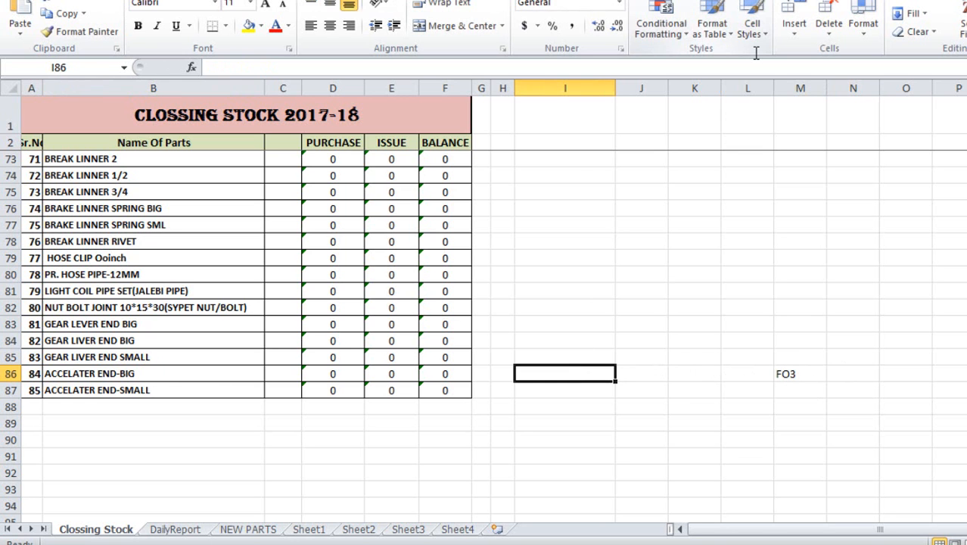
text(=hy)
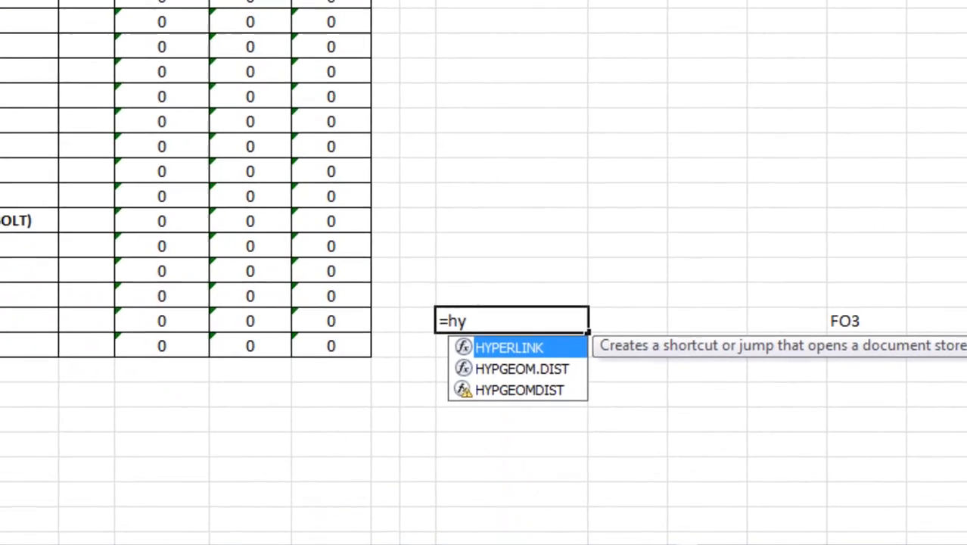
key(Tab)
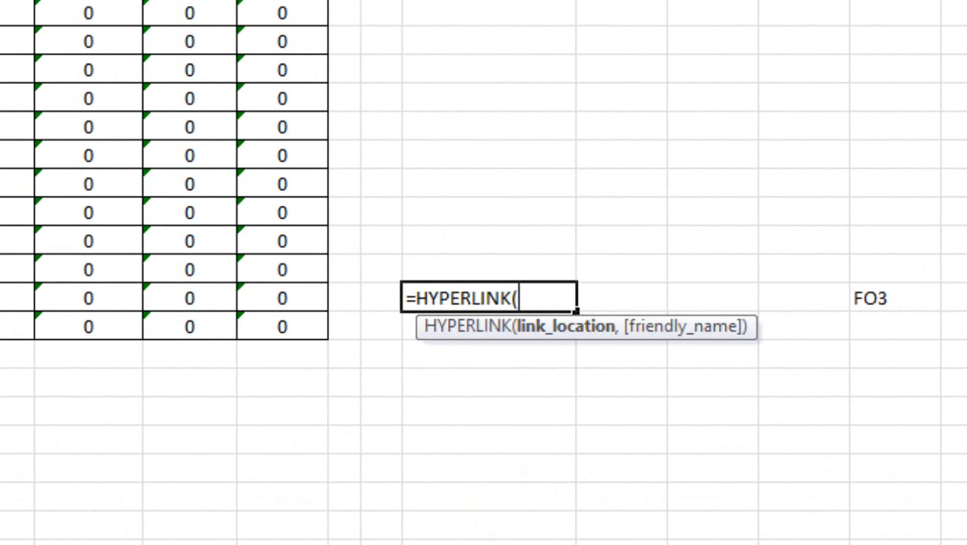
key(ctrl+a)
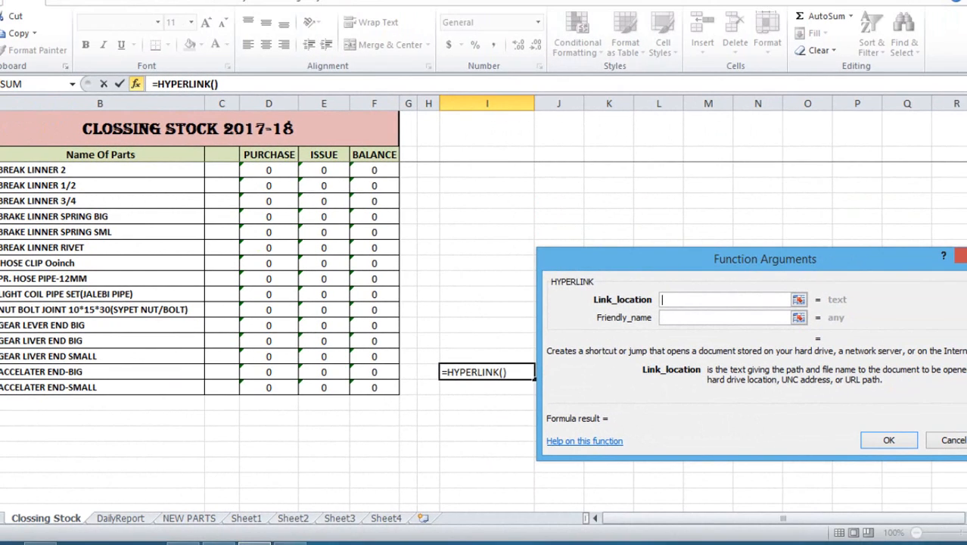
click(121, 521)
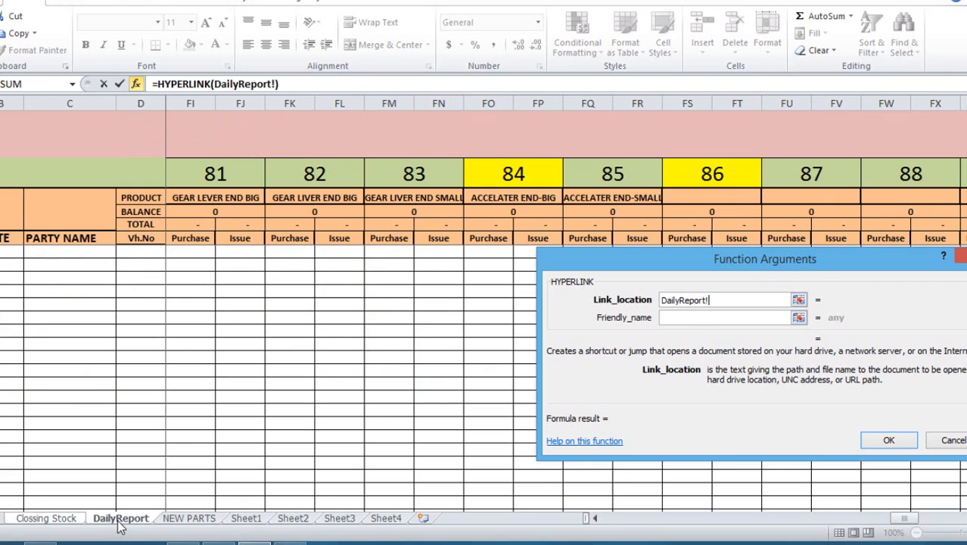
click(512, 179)
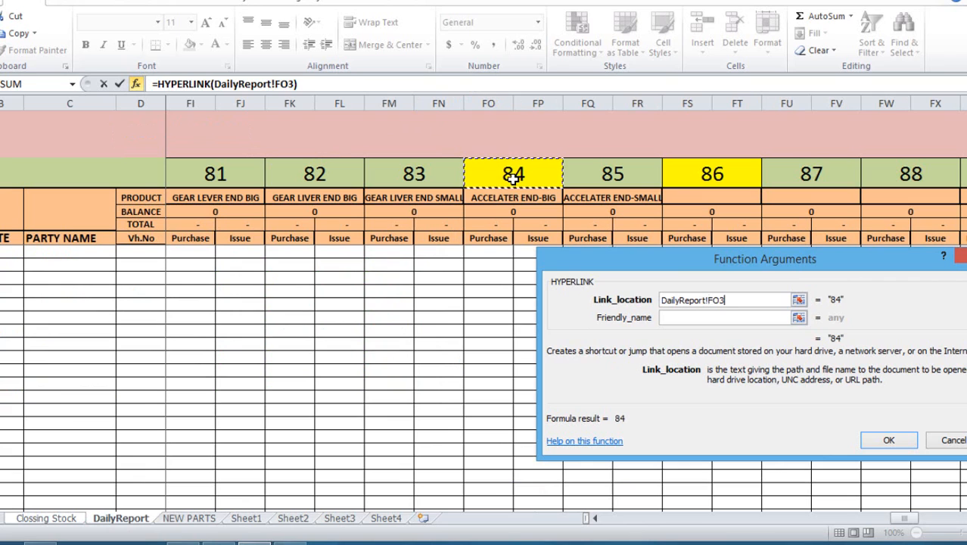
Set the hyperlink's friendly name to Click Here and insert the function
click(694, 317)
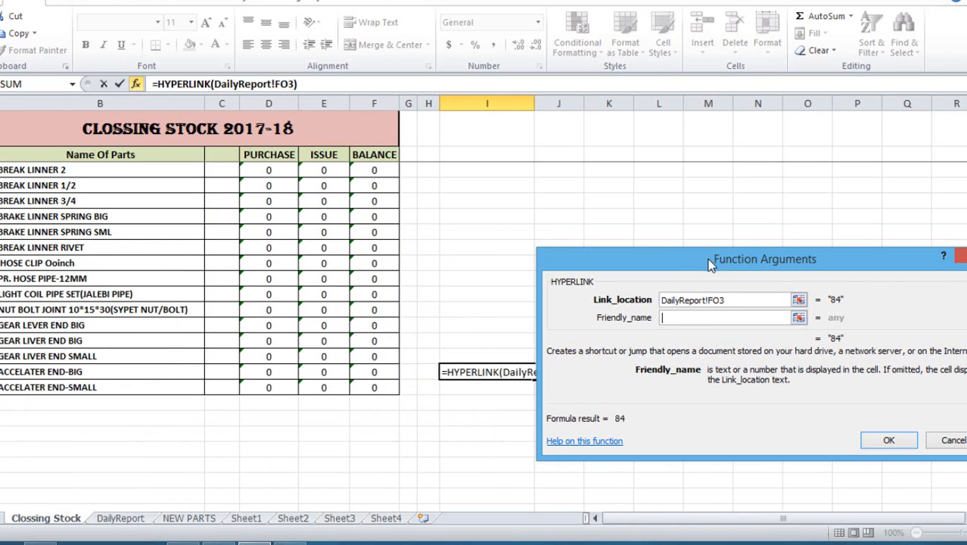
drag(710, 266, 468, 131)
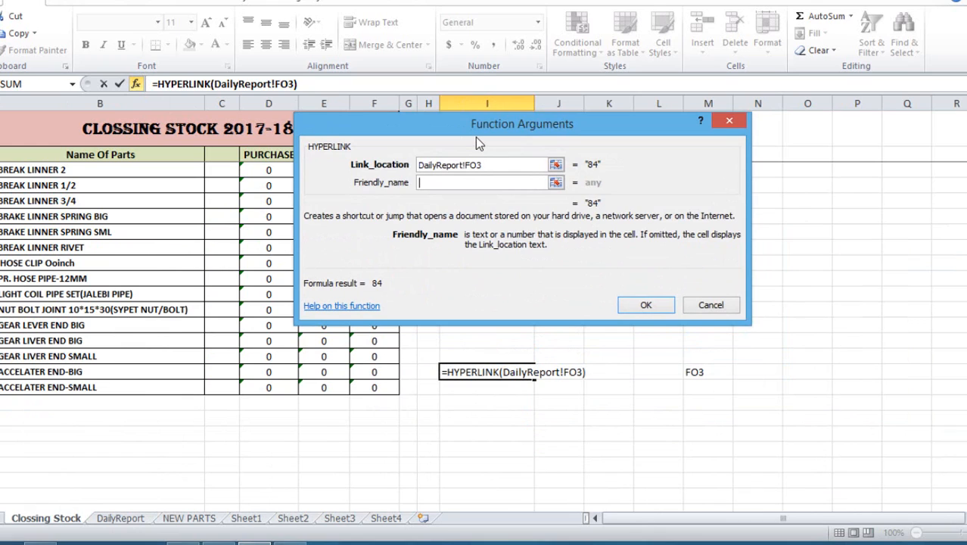
text(Click Here)
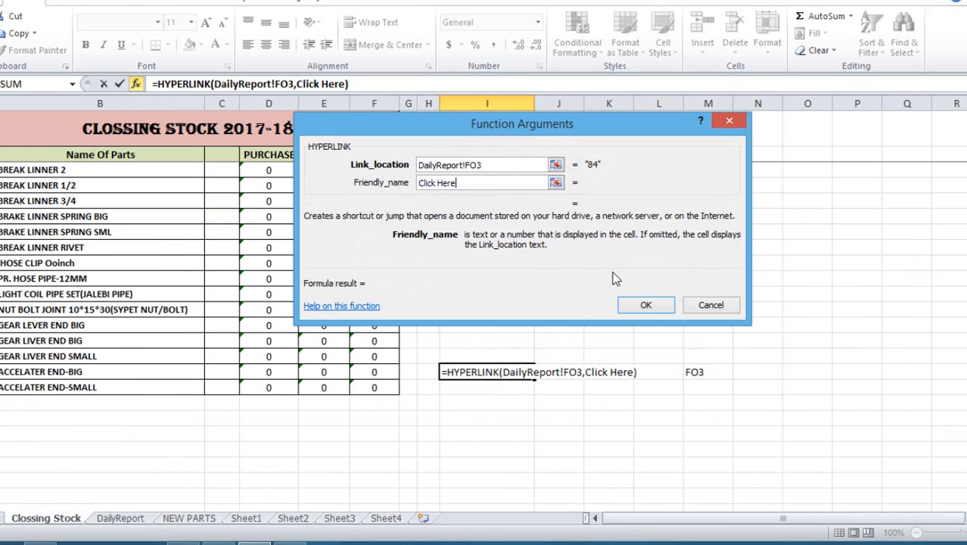
click(632, 305)
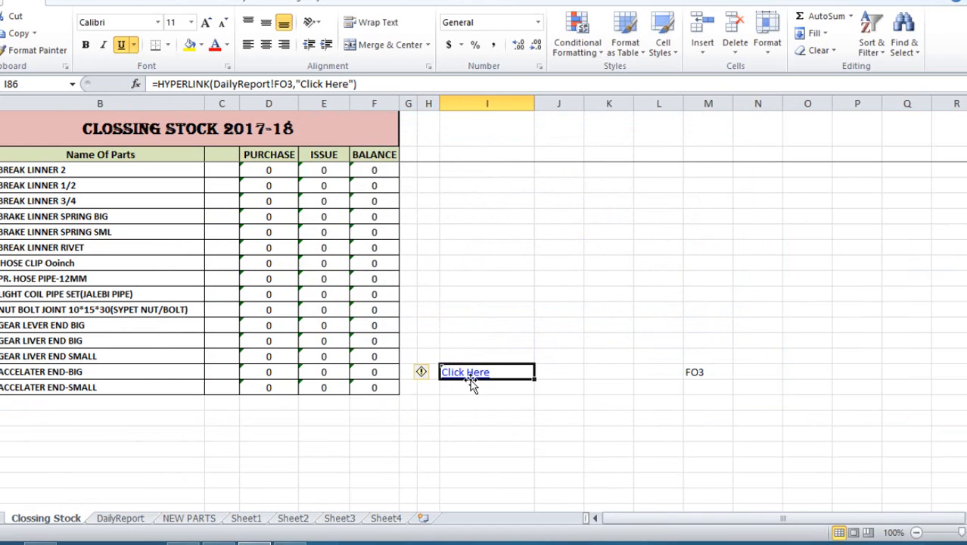
Edit the I86 formula to put # before the sheet name and single quotes around DailyReport
click(217, 84)
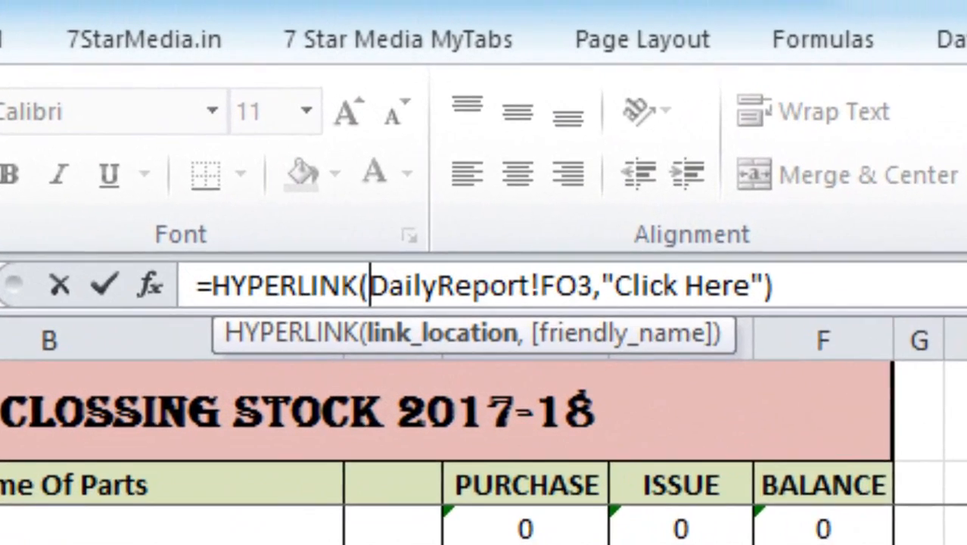
text(#)
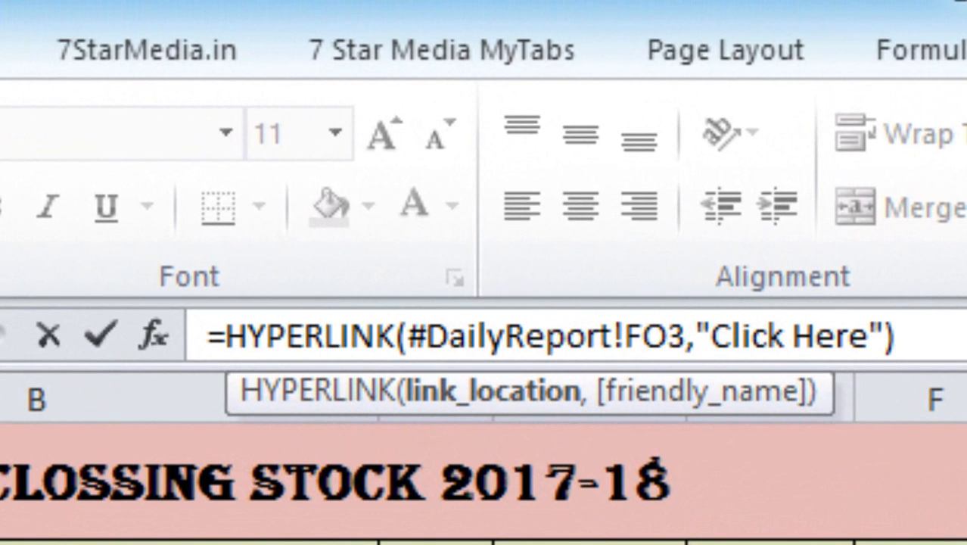
text(')
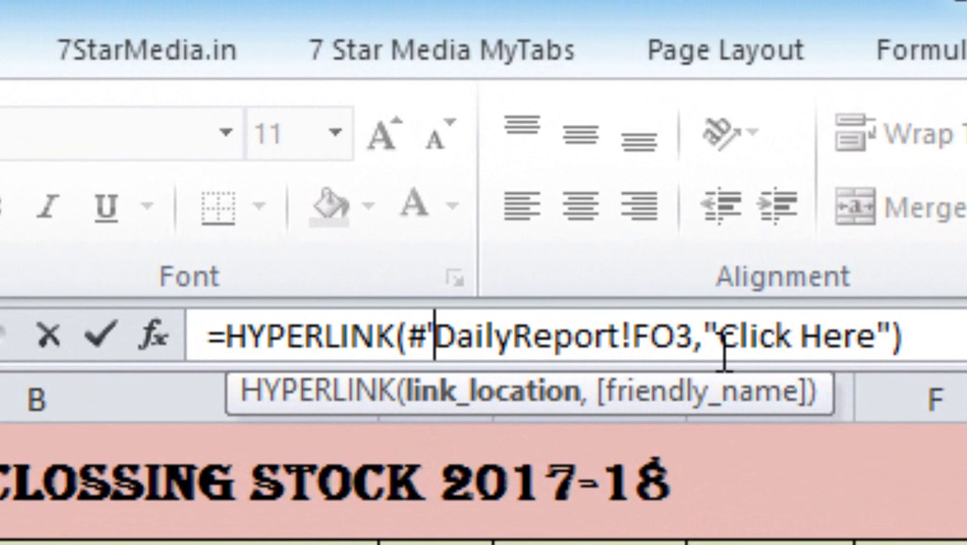
click(622, 334)
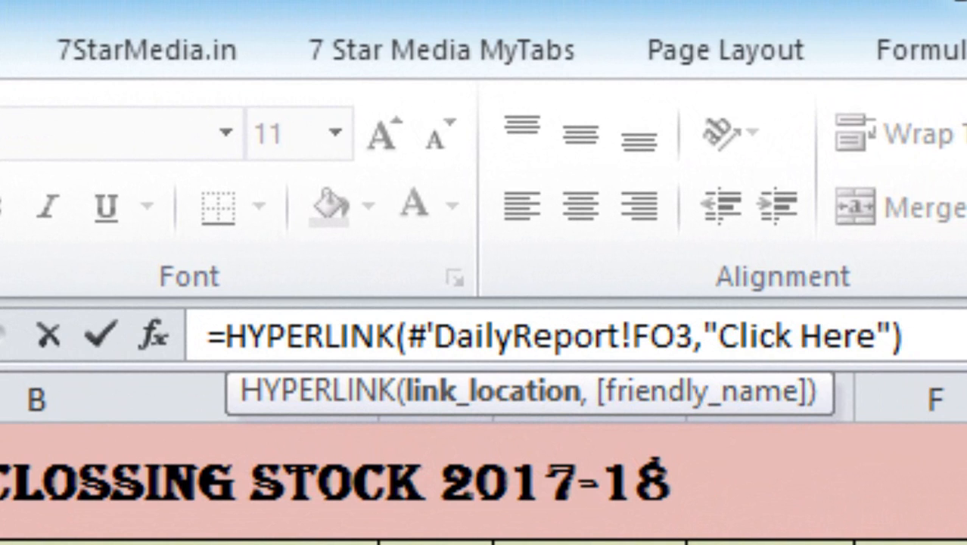
text(')
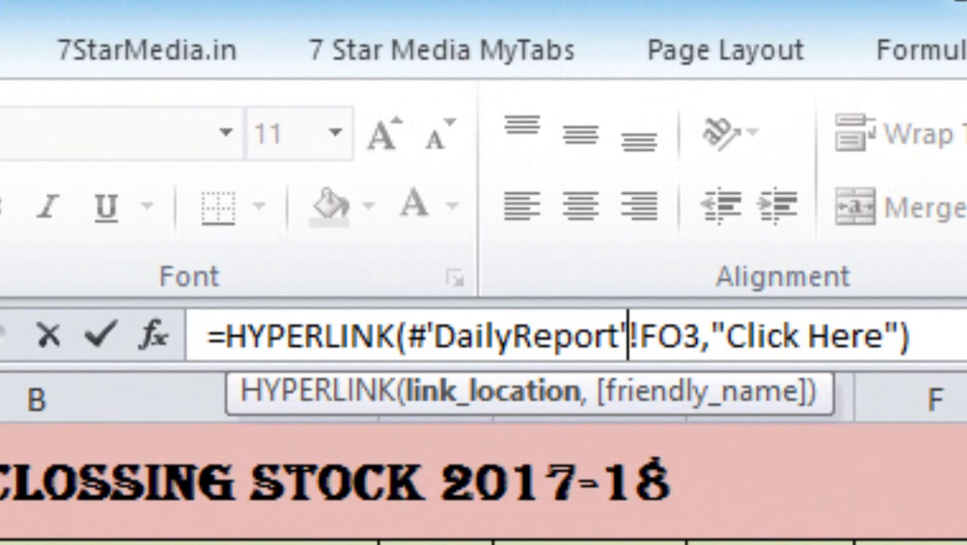
Enclose the link location #'DailyReport'!FO3 in double quotation marks and enter the HYPERLINK formula in I86
key(Right)
key(Right)
key(Right)
key(Right)
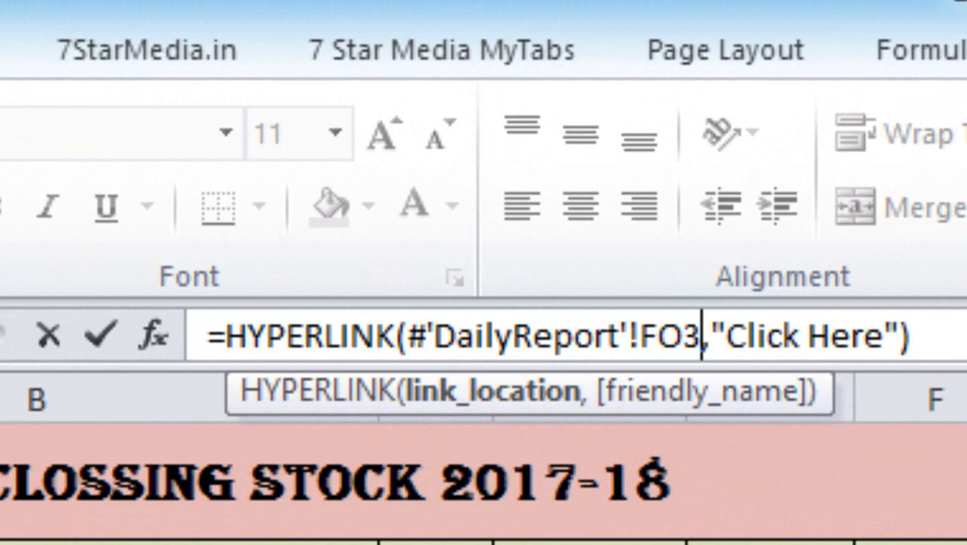
text(")
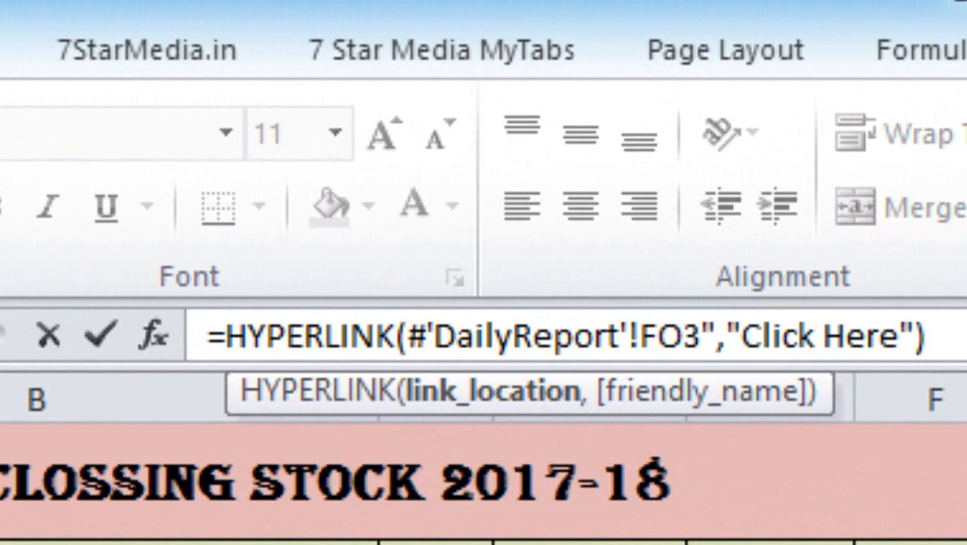
key(Left)
key(Left)
key(Left)
key(Left)
key(Left)
key(Left)
key(Left)
key(Left)
key(Left)
key(Left)
key(Left)
key(Left)
key(Left)
key(Left)
key(Left)
key(Left)
key(Left)
key(Left)
key(Left)
text(")
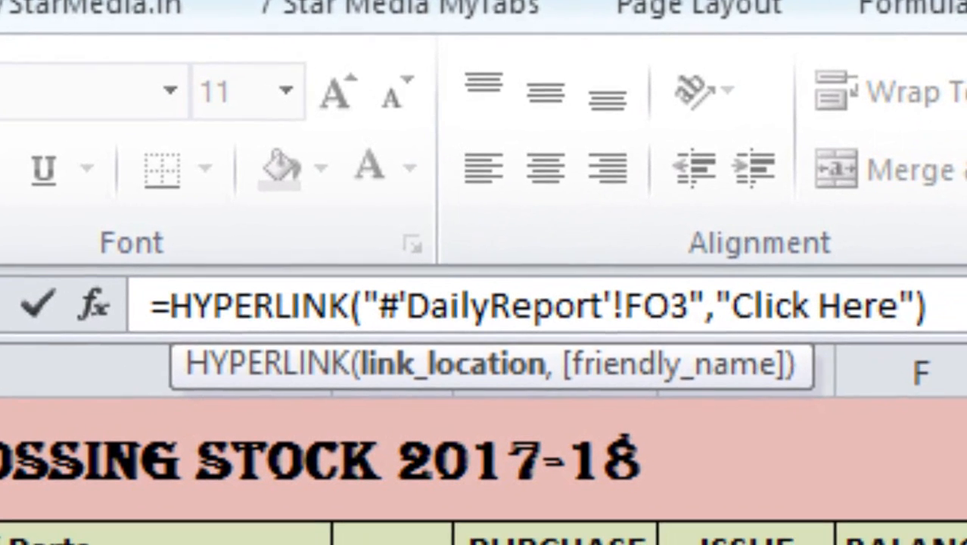
click(929, 306)
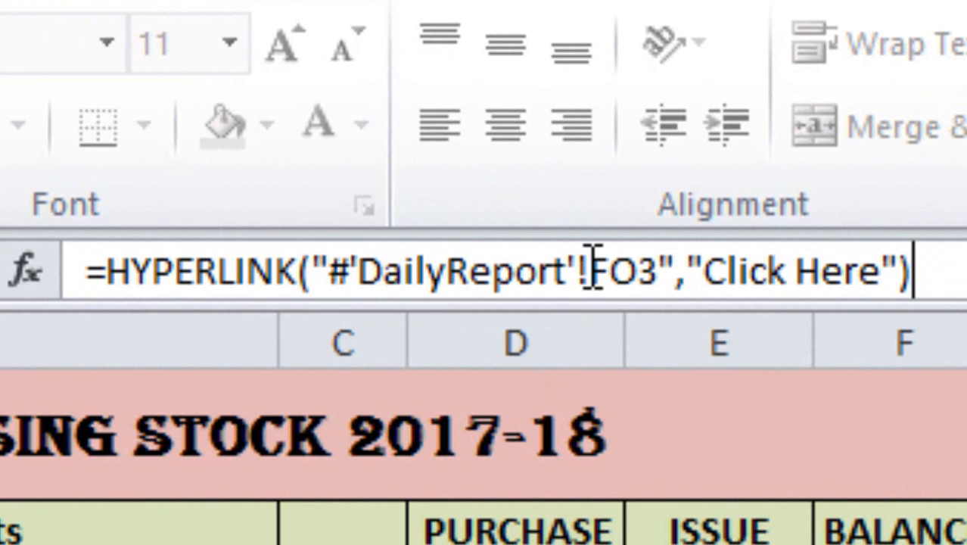
double_click(483, 278)
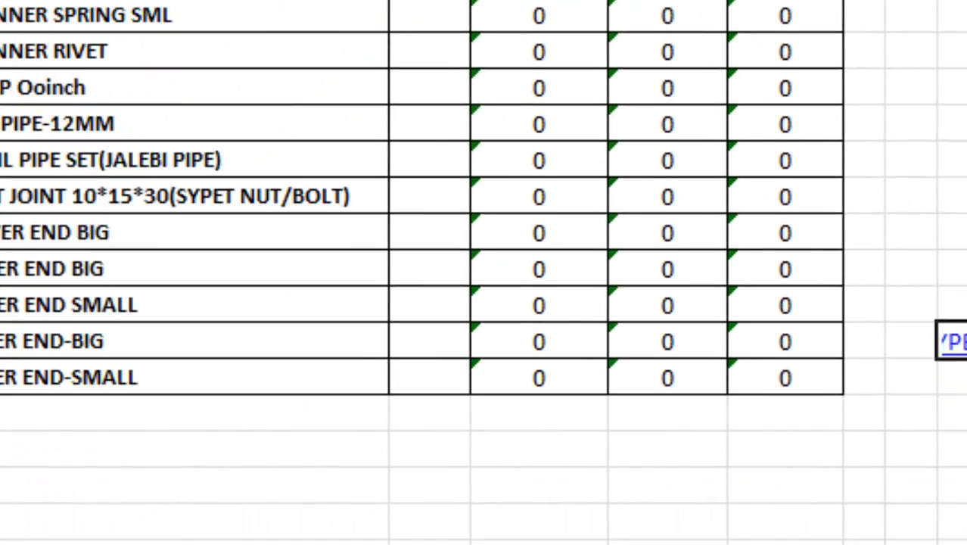
click(372, 158)
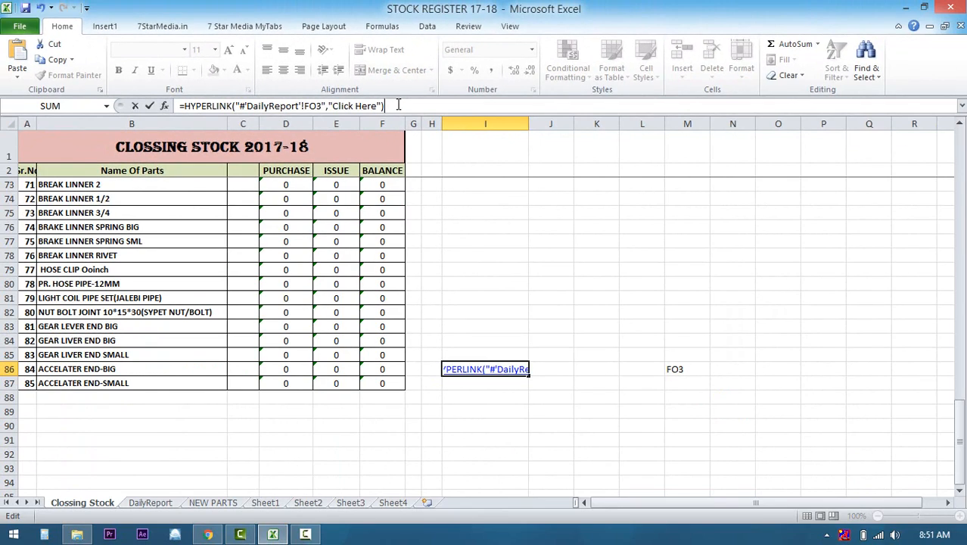
key(Return)
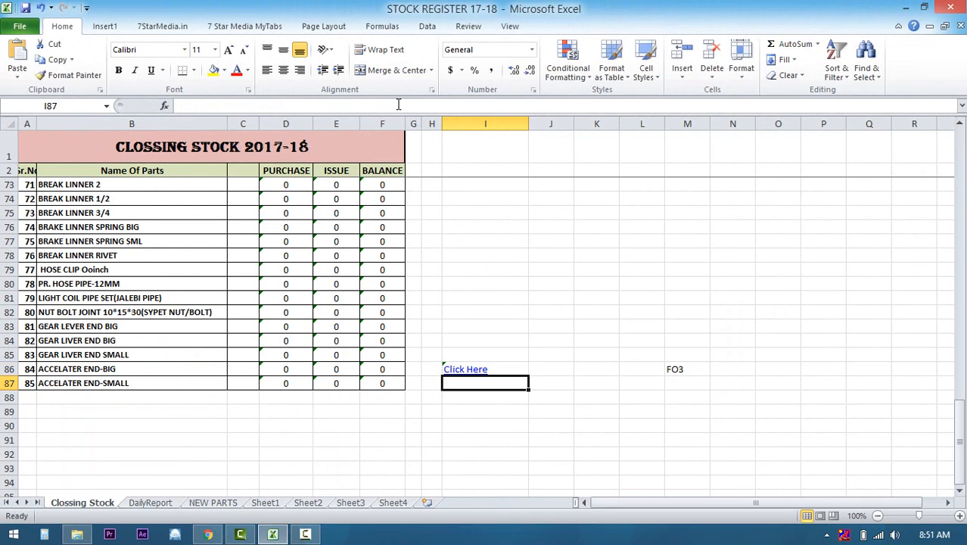
Test the Click Here link in I86, look over the first product columns of DailyReport and return to Clossing Stock
click(448, 370)
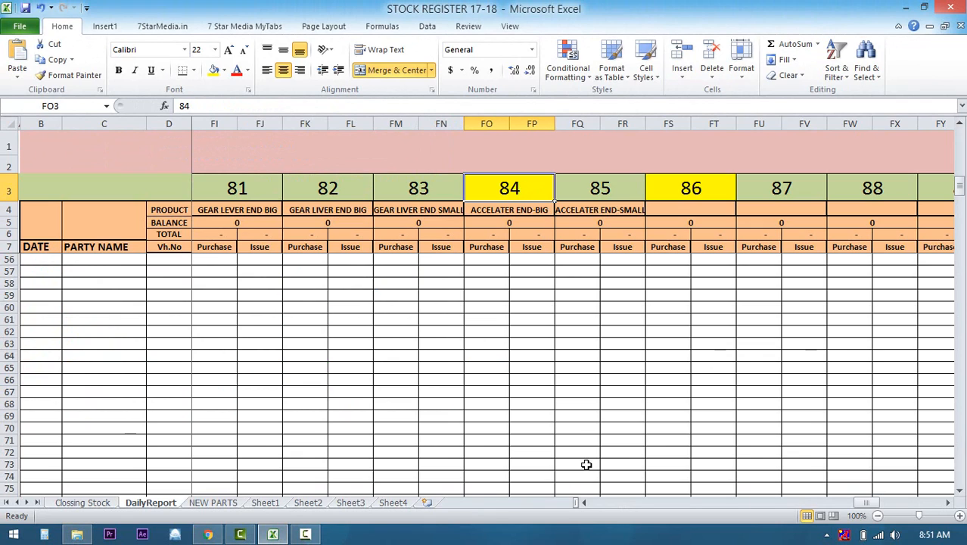
click(633, 503)
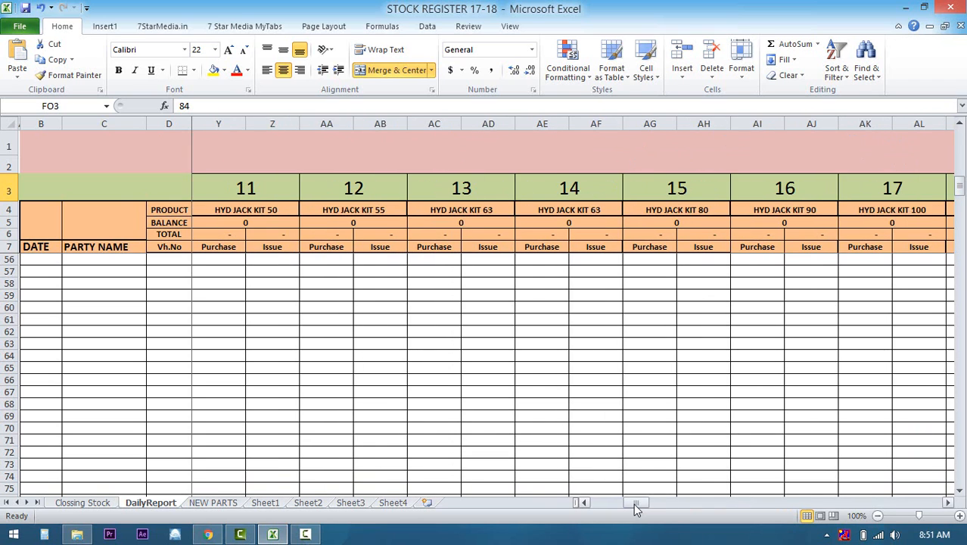
drag(633, 504, 579, 493)
click(478, 379)
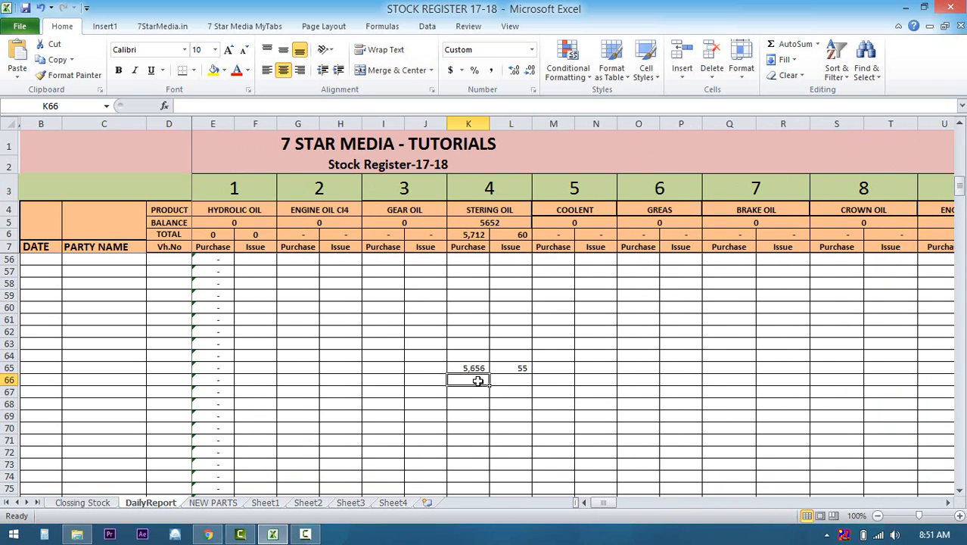
click(92, 503)
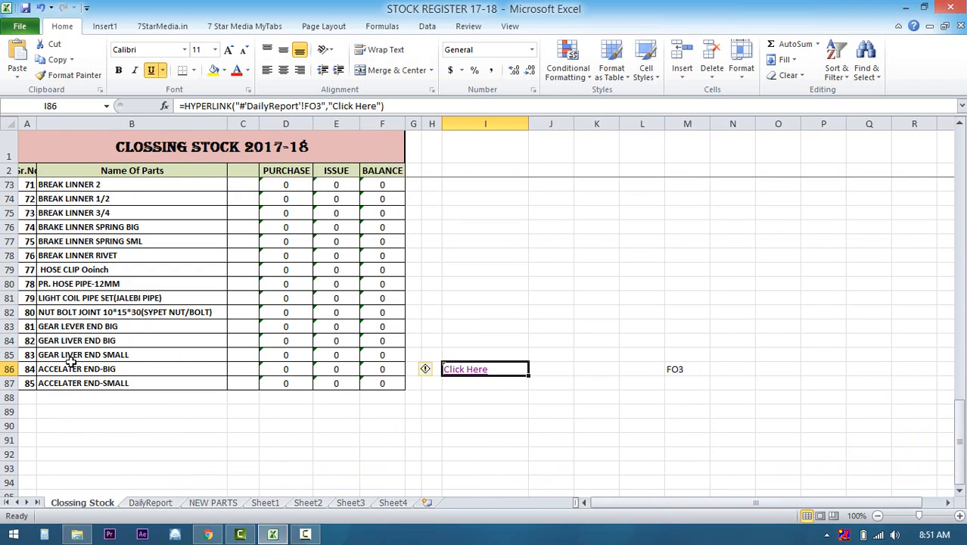
Check the ACCELATER END-BIG row against its DailyReport column by following the I86 link again, and return to Clossing Stock
click(10, 369)
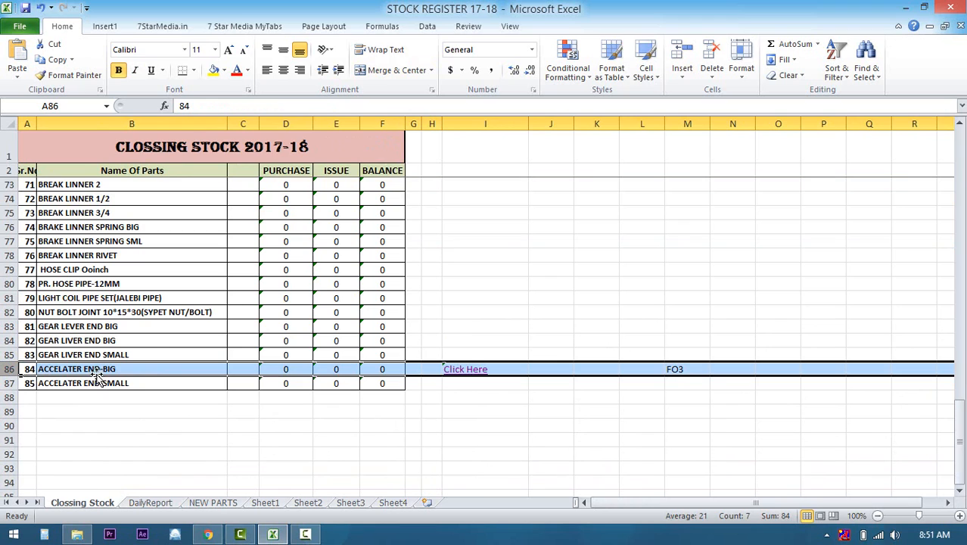
click(469, 383)
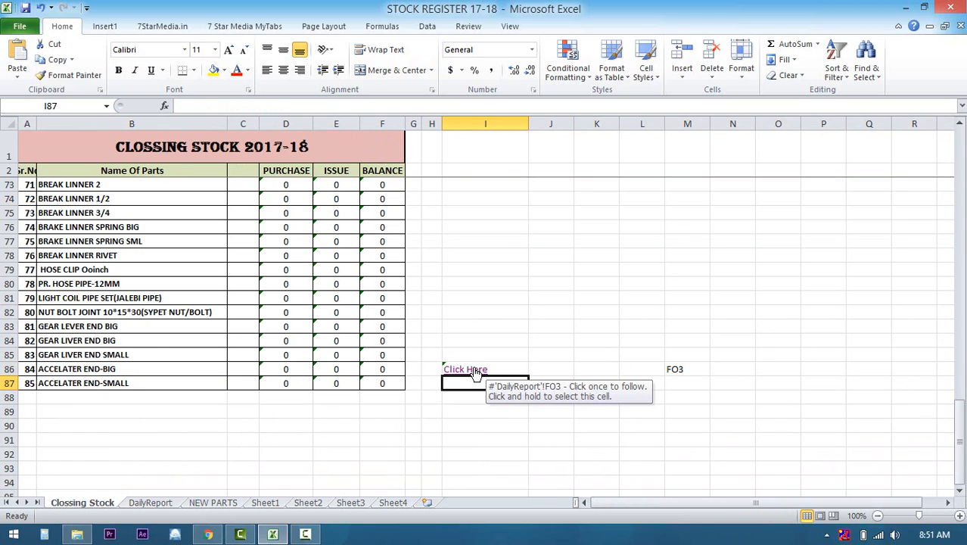
click(30, 369)
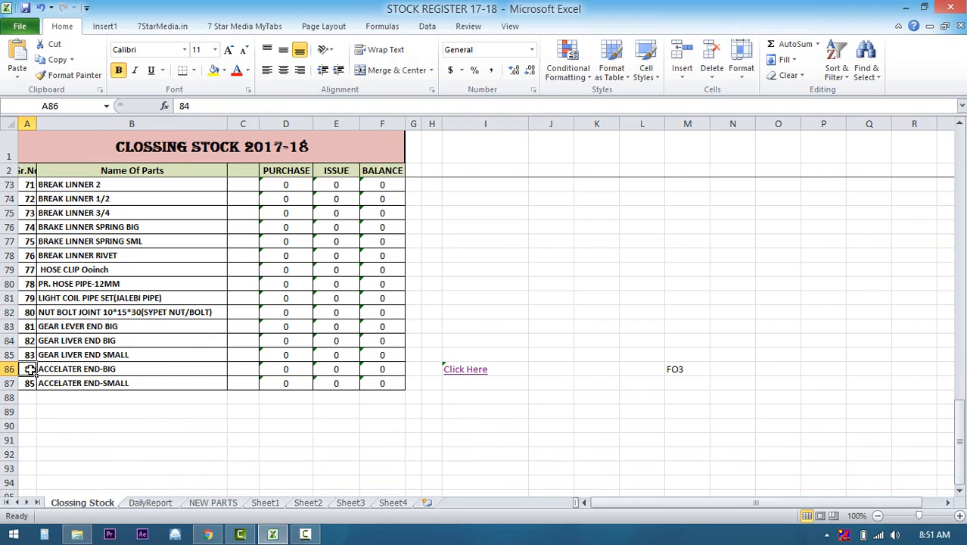
click(81, 370)
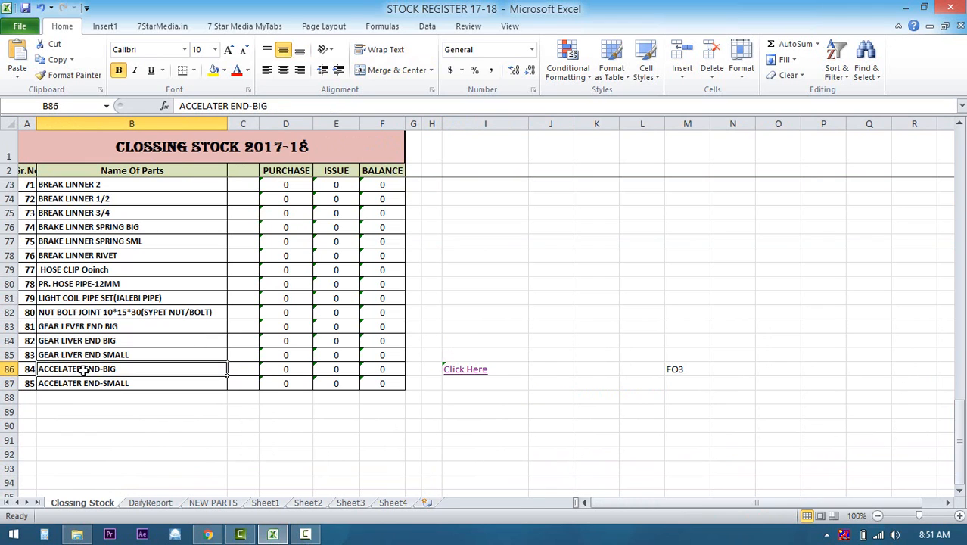
click(468, 371)
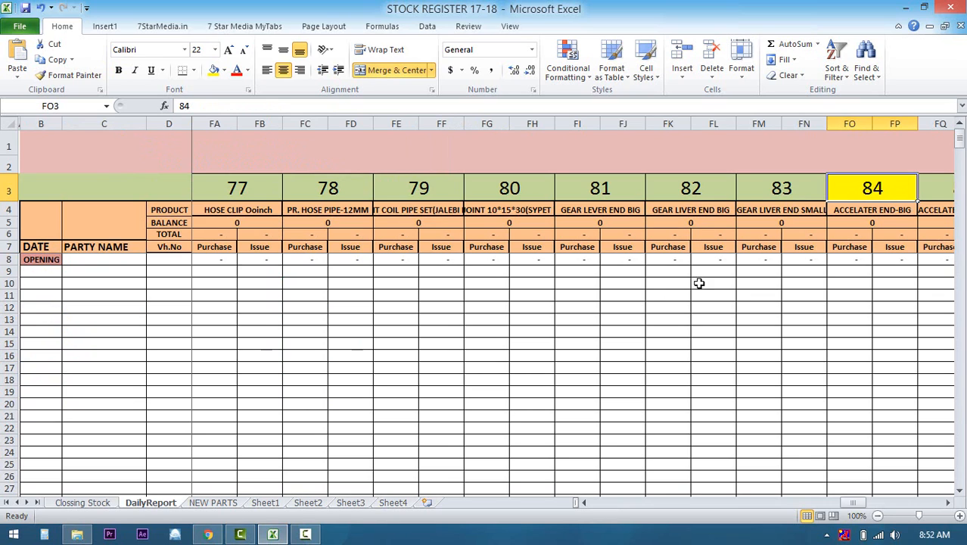
click(102, 504)
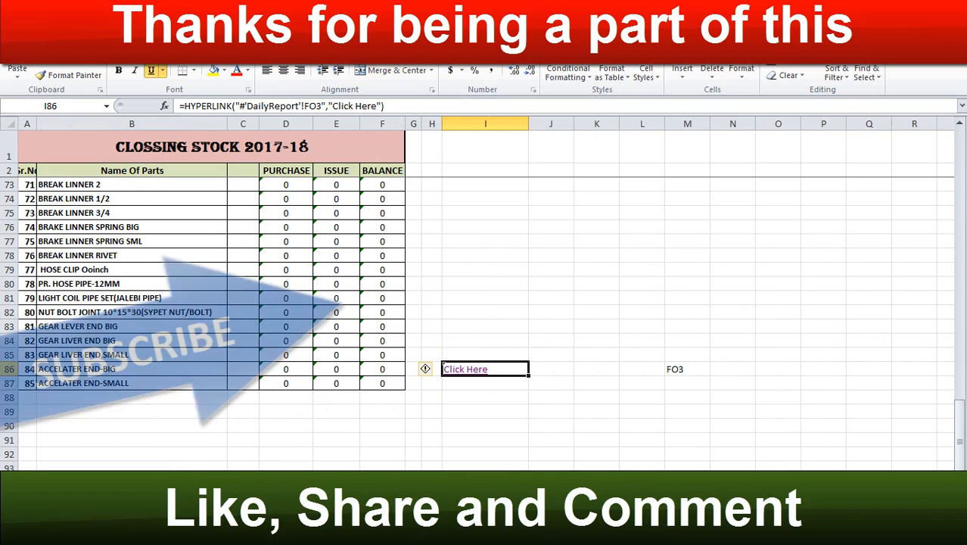